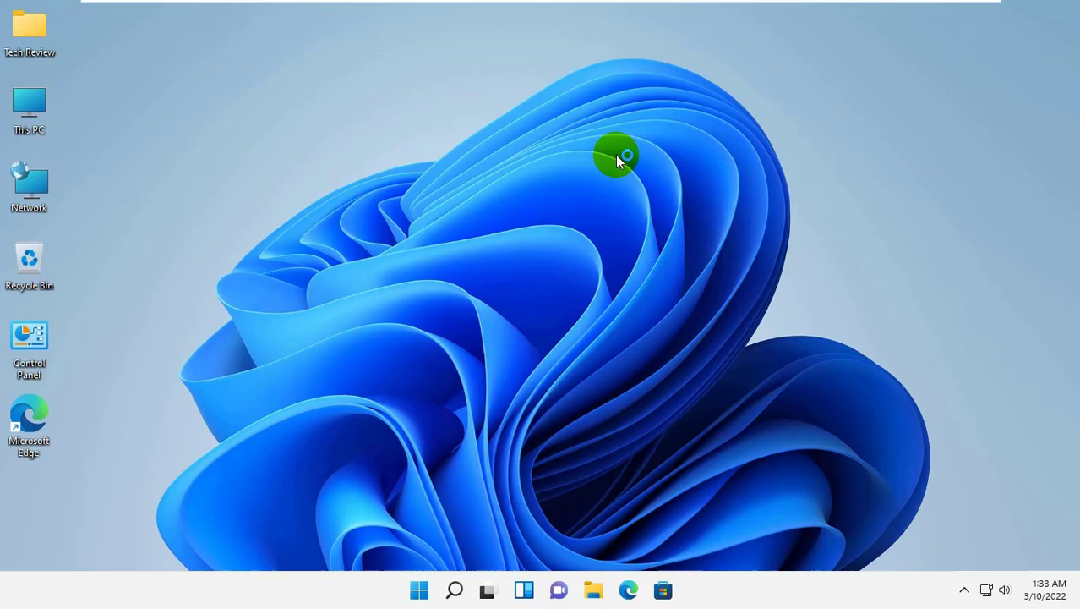
Refresh the desktop twice from its right-click menu
{"action": "right_click", "coordinate": [596, 145]}
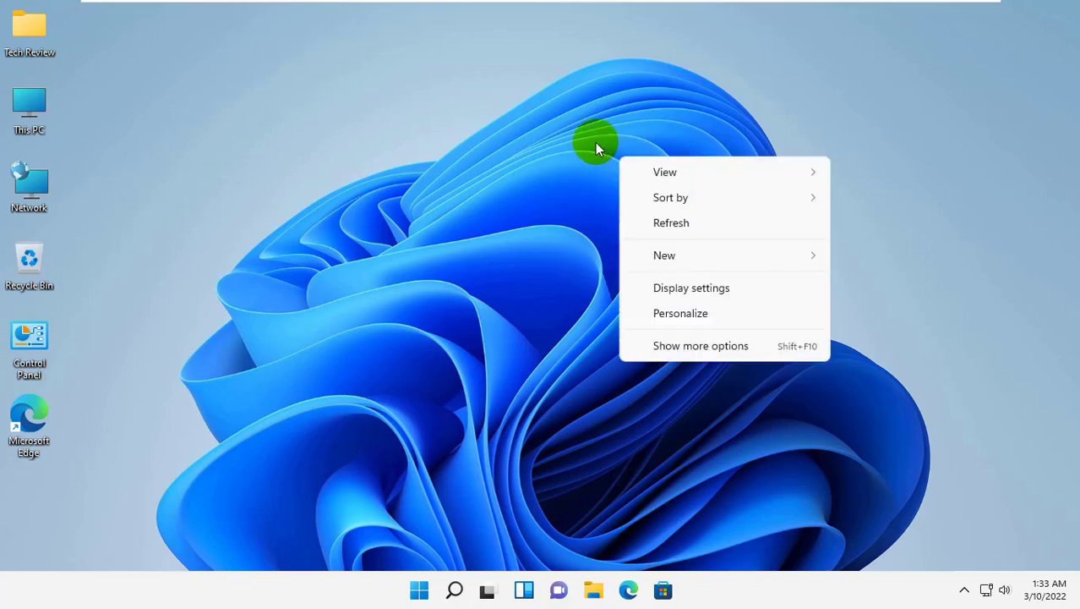
{"action": "left_click", "coordinate": [667, 224]}
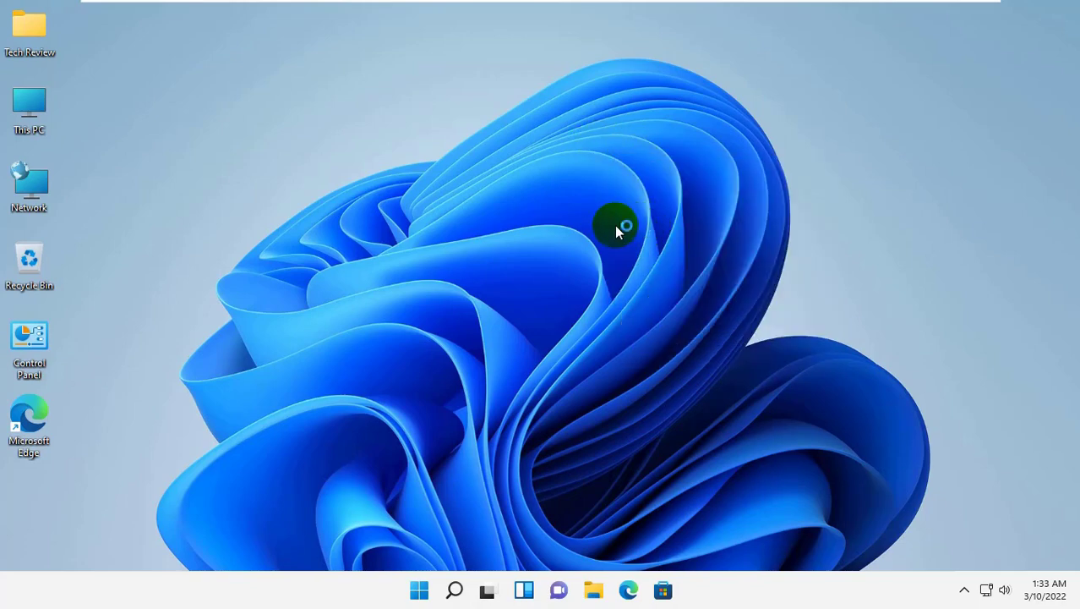
{"action": "right_click", "coordinate": [474, 179]}
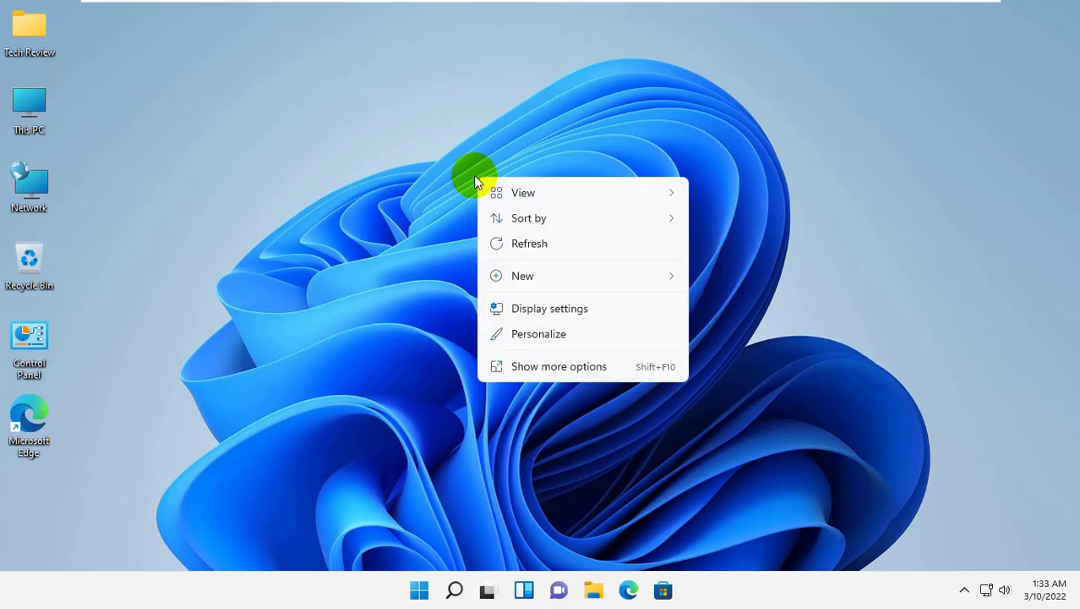
{"action": "left_click", "coordinate": [529, 246]}
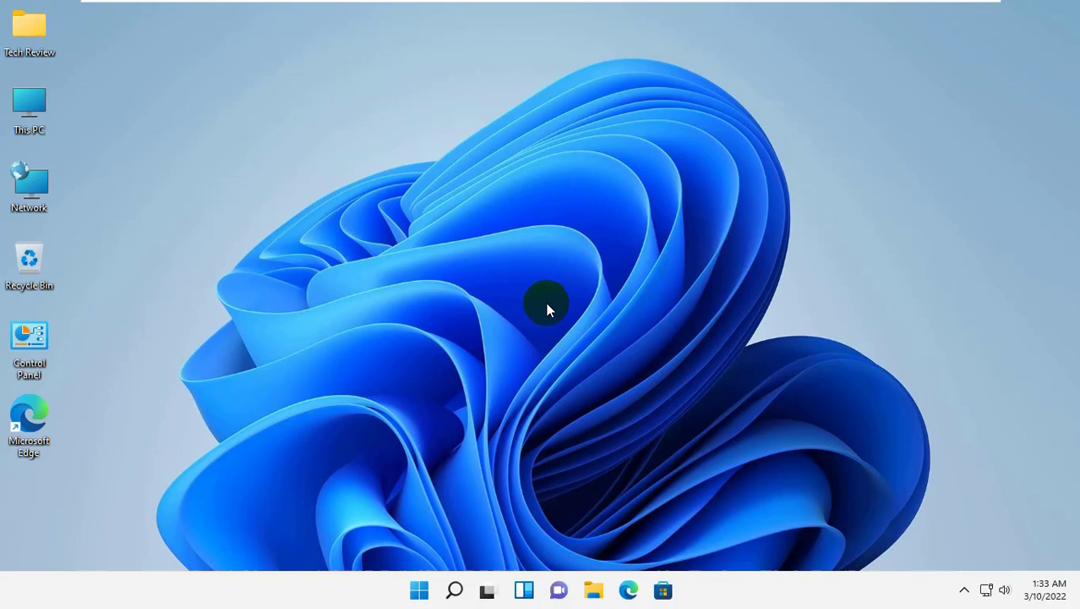
Restart the PC from the Start menu's power options
{"action": "left_click", "coordinate": [418, 590]}
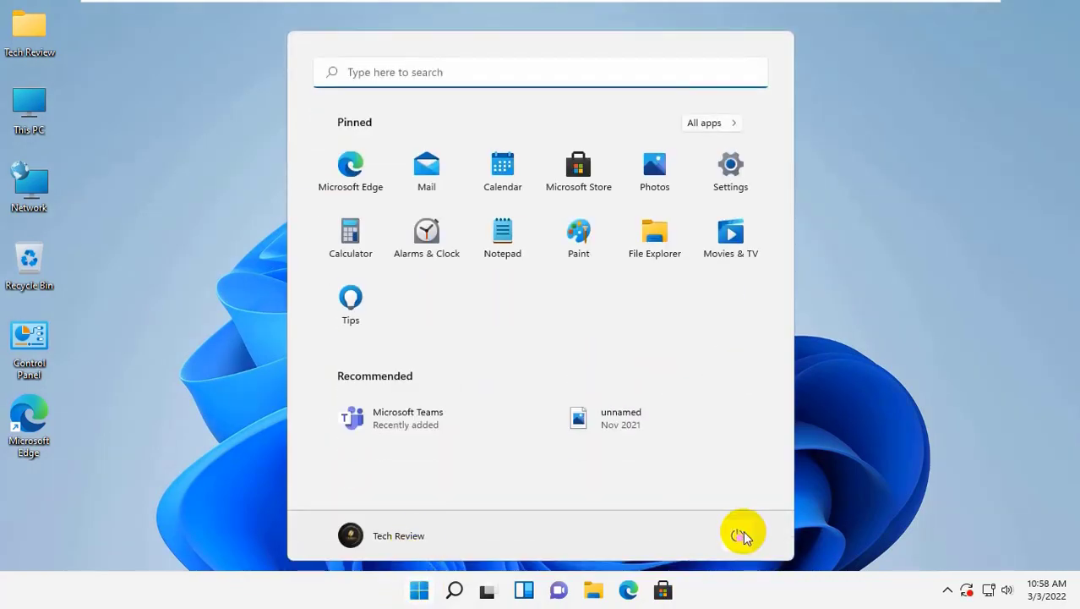
{"action": "left_click", "coordinate": [744, 533]}
{"action": "left_click", "coordinate": [693, 501]}
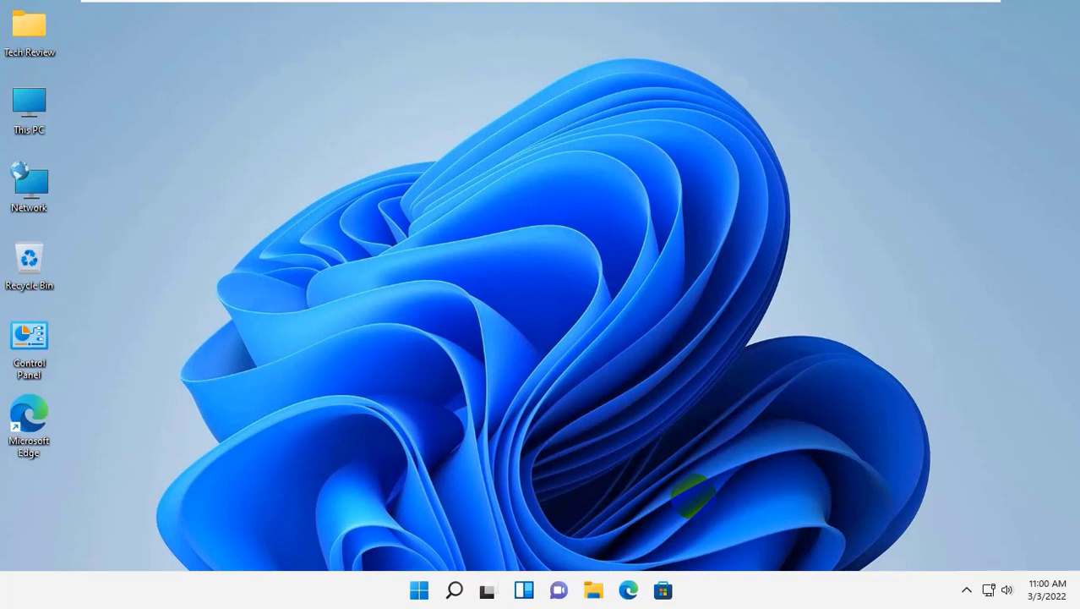
Search Start for 'service' and open the Services app
{"action": "left_click", "coordinate": [418, 590]}
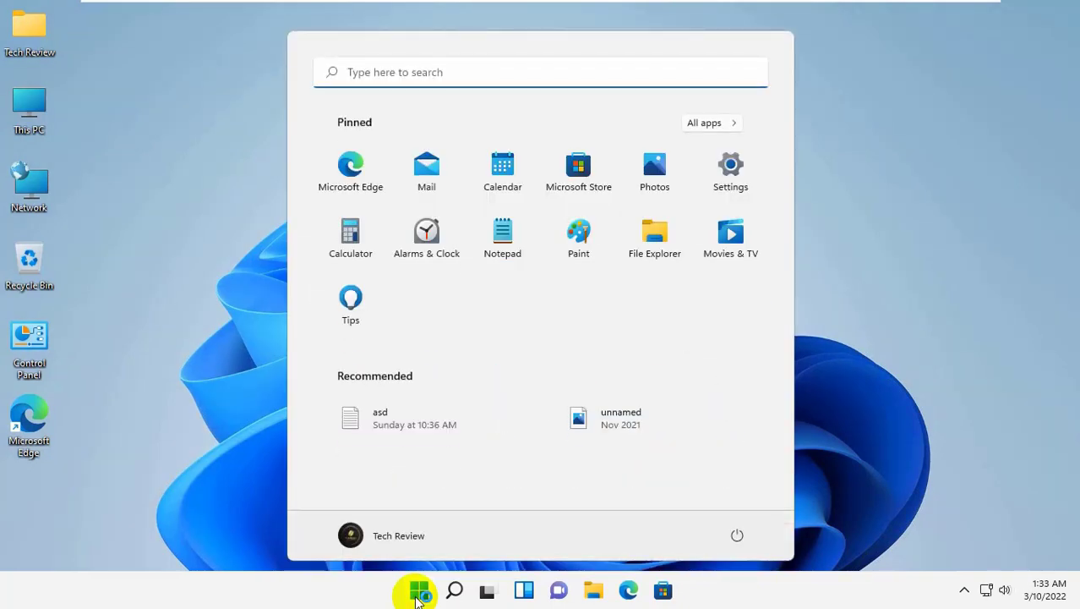
{"action": "type", "text": "service"}
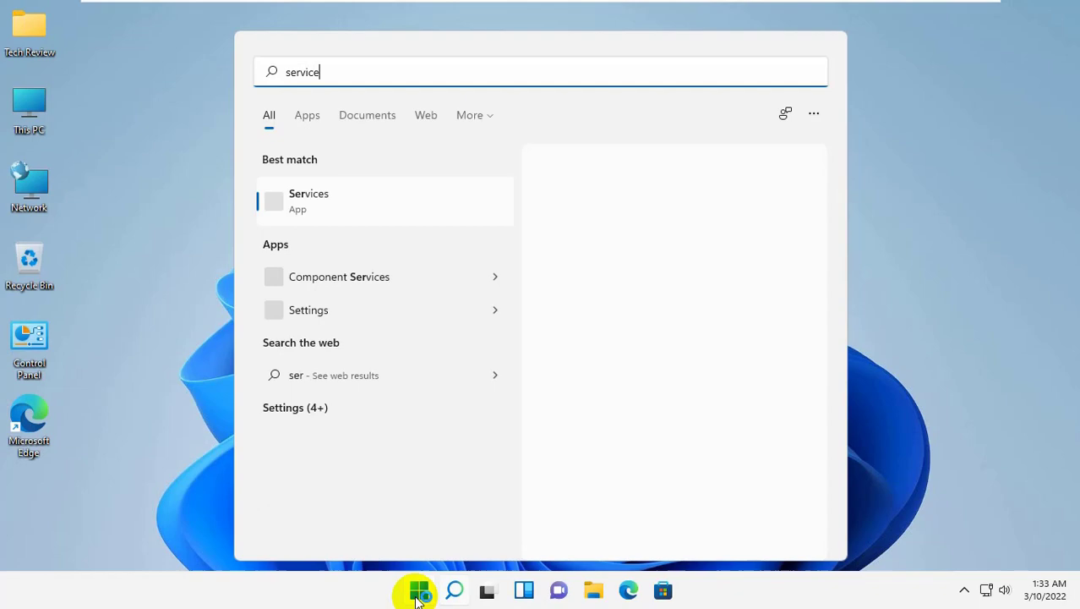
{"action": "left_click", "coordinate": [352, 202]}
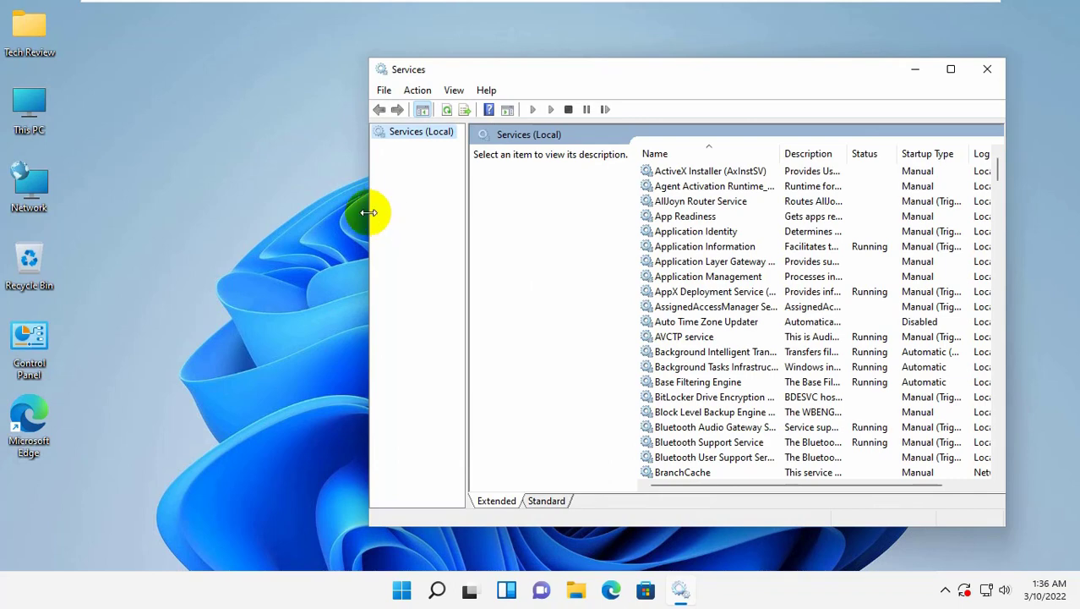
Start the Background Intelligent Transfer Service from its right-click menu
{"action": "left_click", "coordinate": [756, 351]}
{"action": "right_click", "coordinate": [711, 355]}
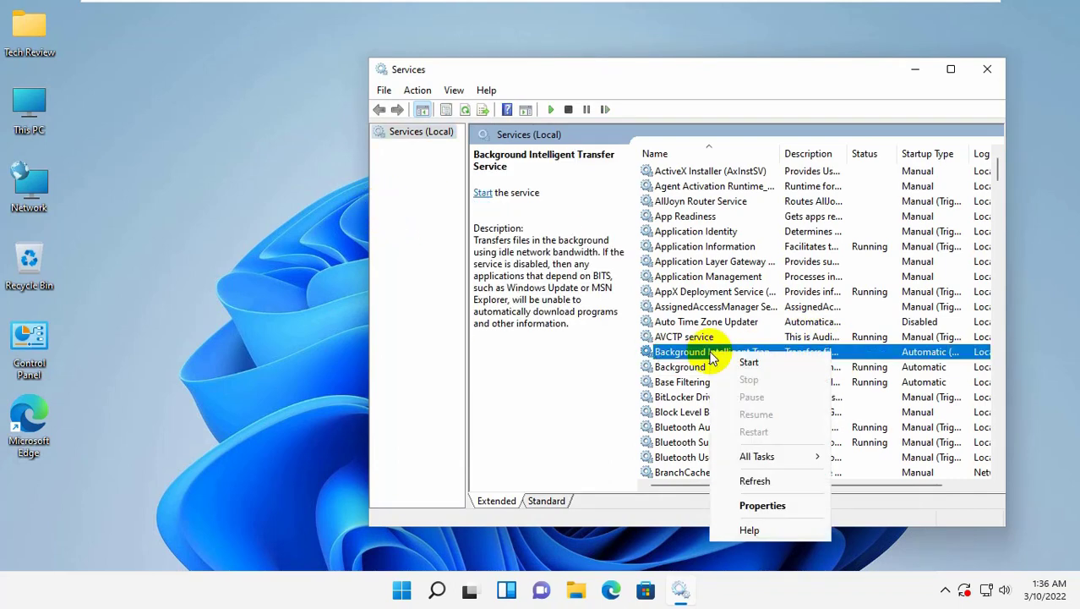
{"action": "left_click", "coordinate": [750, 362]}
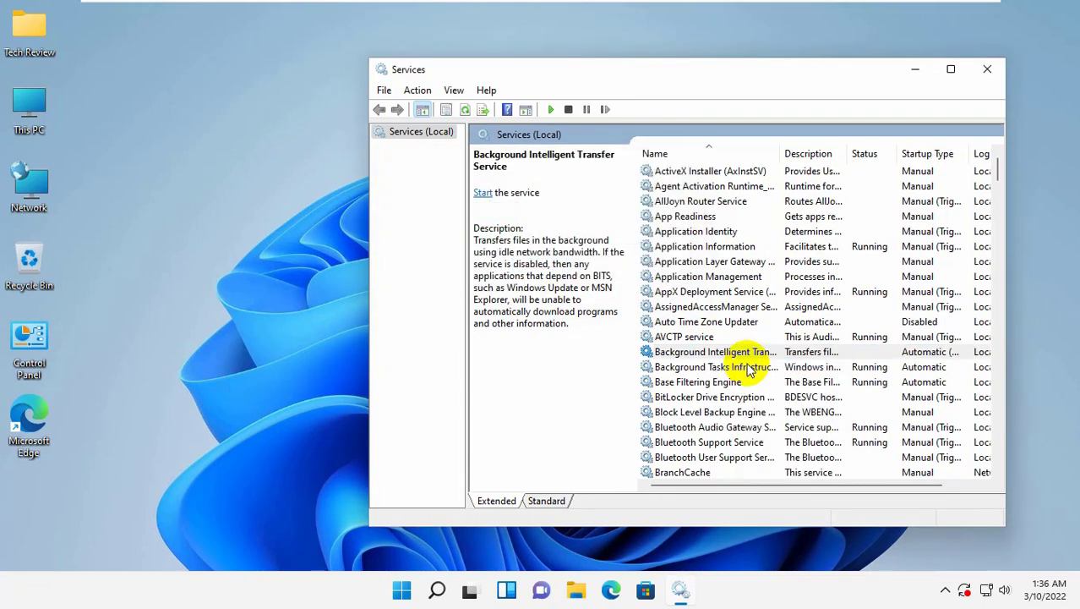
Find Windows Update among the W services and start it
{"action": "left_click", "coordinate": [752, 382]}
{"action": "key", "text": "w"}
{"action": "key", "text": "Down"}
{"action": "key", "text": "Down"}
{"action": "key", "text": "Down"}
{"action": "key", "text": "Down"}
{"action": "key", "text": "Down"}
{"action": "key", "text": "Down"}
{"action": "key", "text": "Down"}
{"action": "key", "text": "Down"}
{"action": "key", "text": "Down"}
{"action": "key", "text": "Down"}
{"action": "key", "text": "Down"}
{"action": "key", "text": "Down"}
{"action": "key", "text": "Down"}
{"action": "key", "text": "Down"}
{"action": "key", "text": "Down"}
{"action": "key", "text": "Down"}
{"action": "key", "text": "Down"}
{"action": "key", "text": "Down"}
{"action": "key", "text": "Down"}
{"action": "key", "text": "Down"}
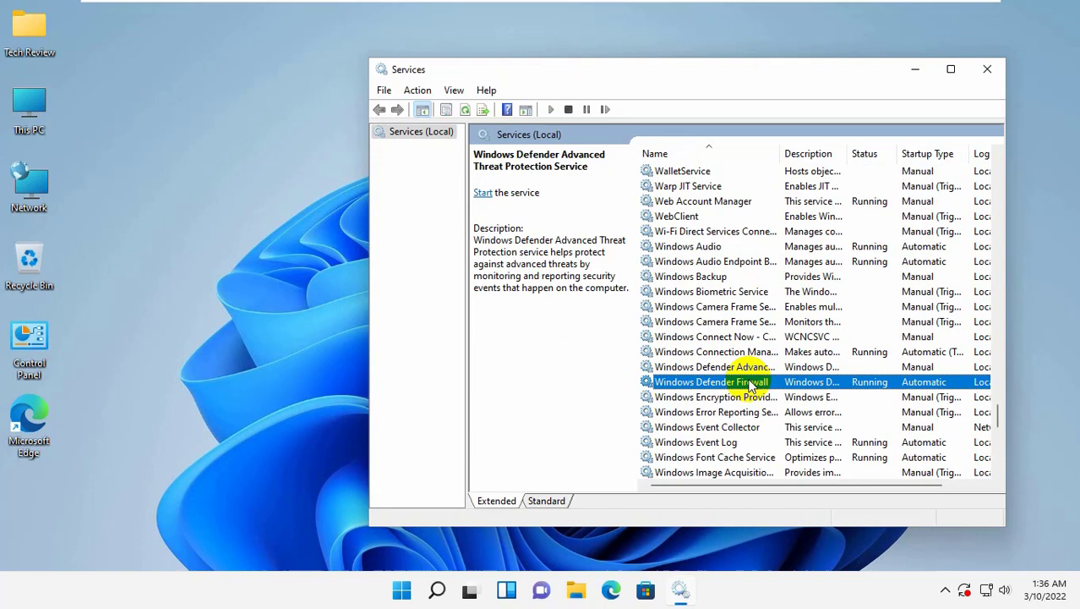
{"action": "left_click", "coordinate": [692, 456]}
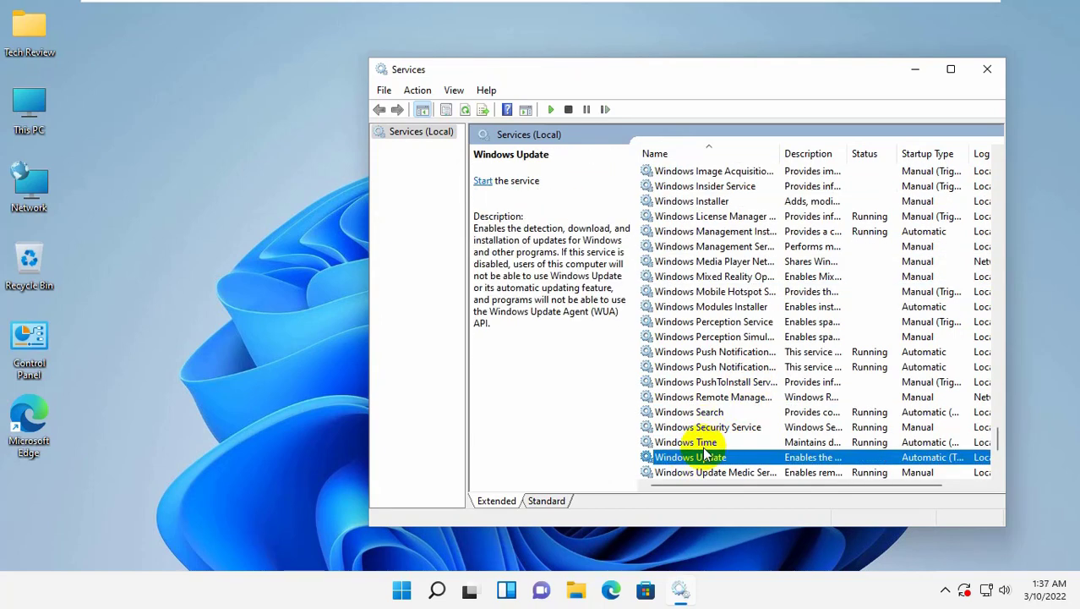
{"action": "right_click", "coordinate": [713, 461]}
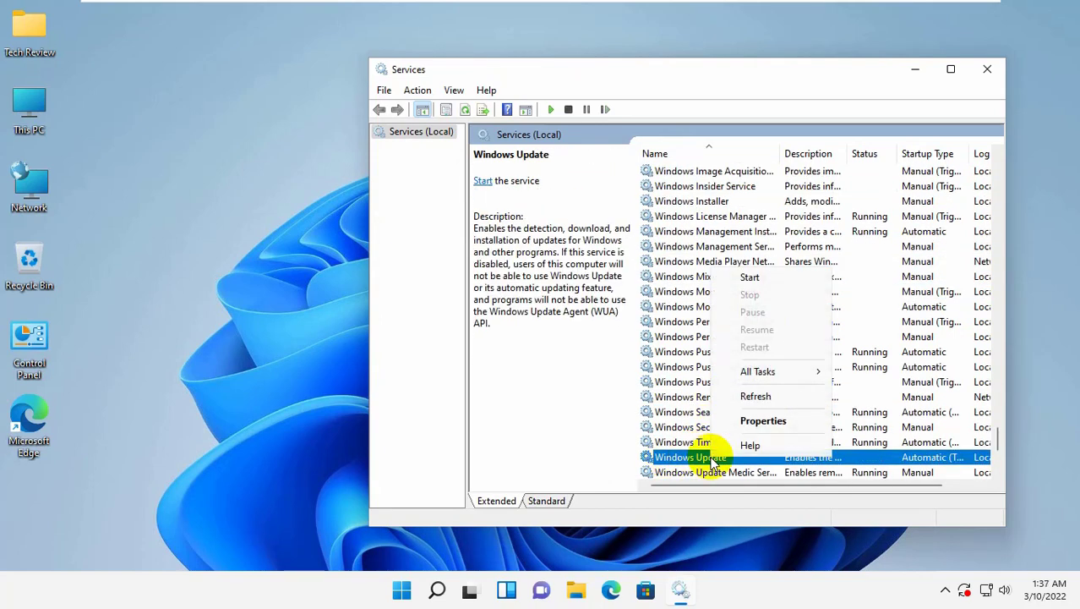
{"action": "left_click", "coordinate": [768, 277]}
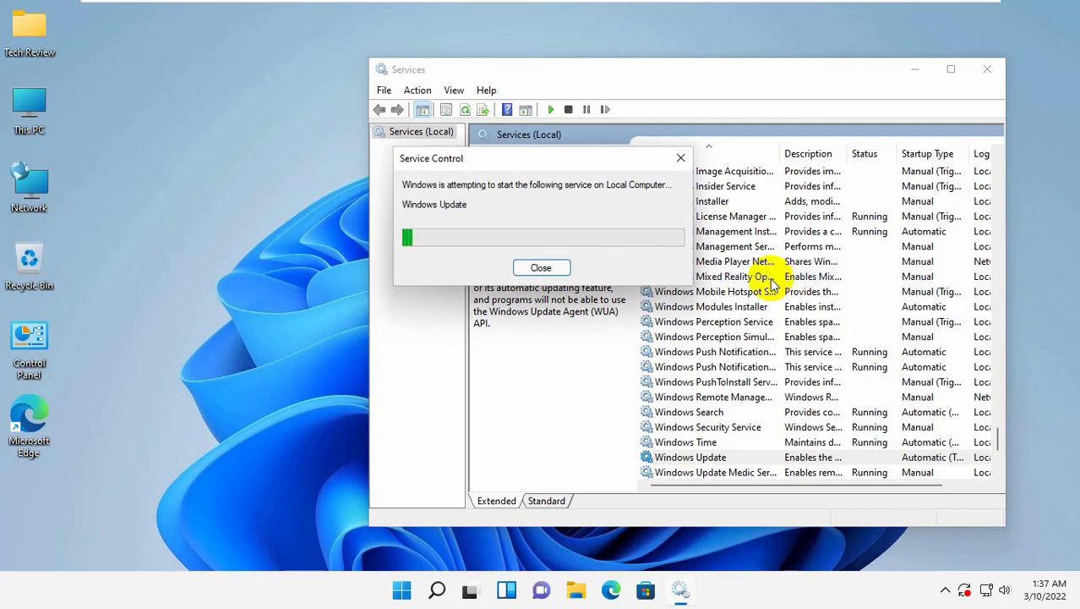
Check for updates in Settings via Win+I, then bring up the Start button's Win+X menu
{"action": "left_click", "coordinate": [993, 74]}
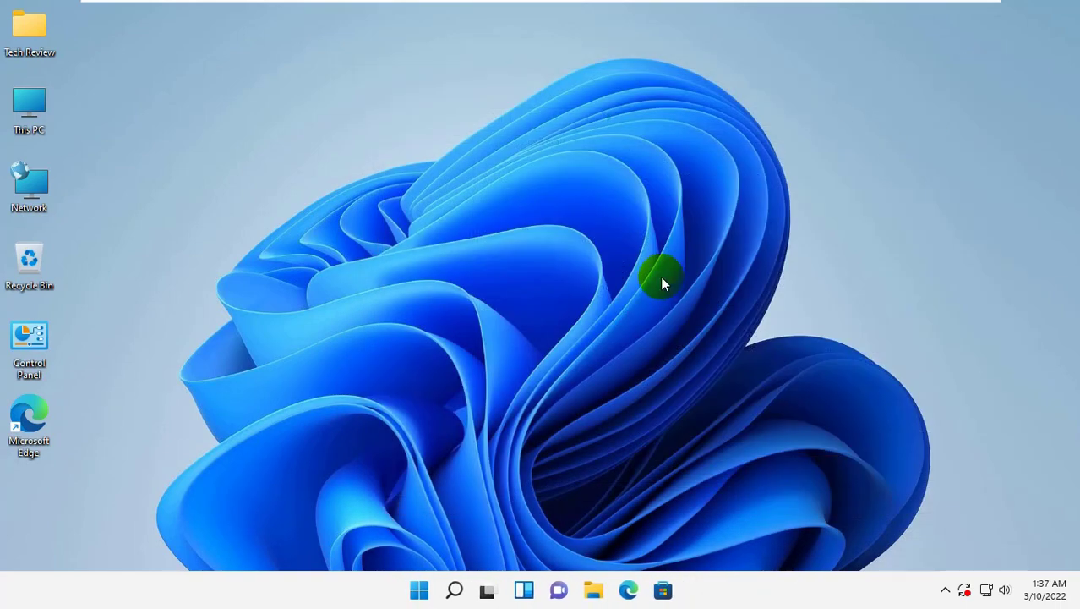
{"action": "key", "text": "super+i"}
{"action": "left_click", "coordinate": [394, 476]}
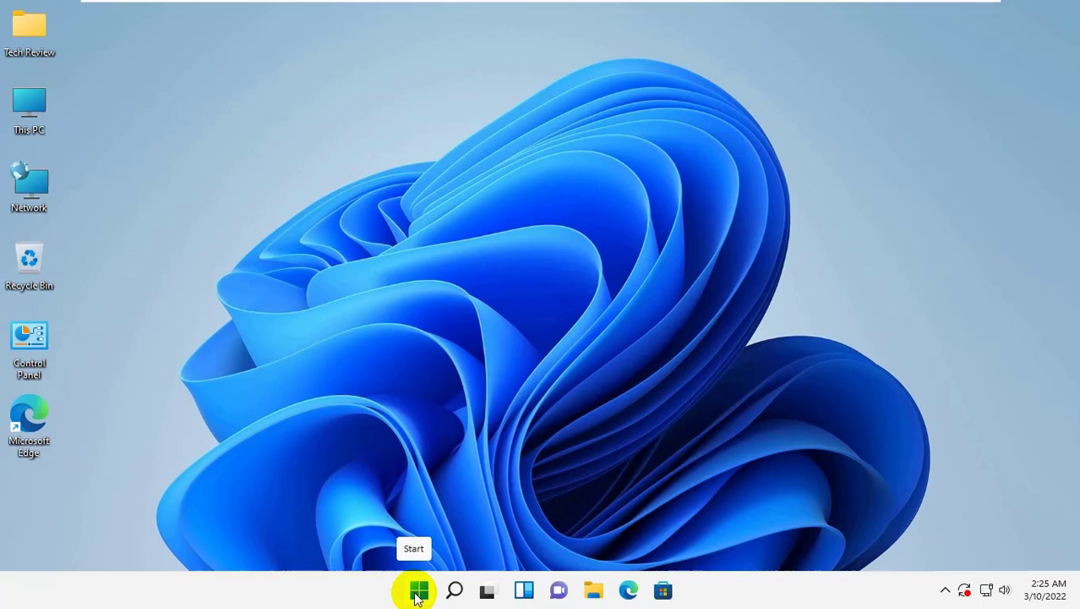
{"action": "right_click", "coordinate": [417, 594]}
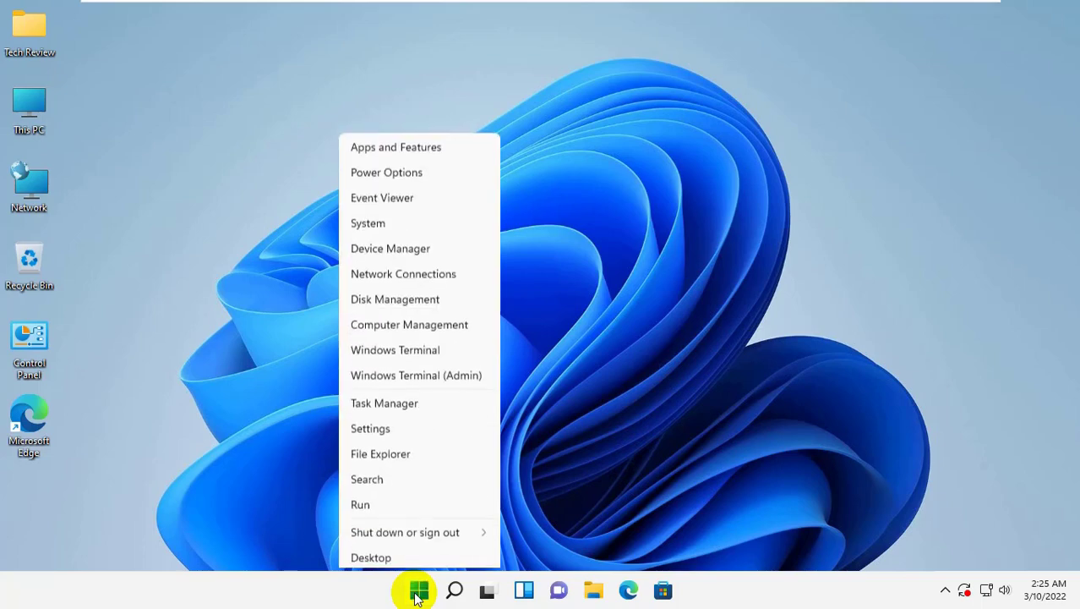
Open Settings and go to System > Troubleshoot > Other troubleshooters
{"action": "left_click", "coordinate": [380, 429]}
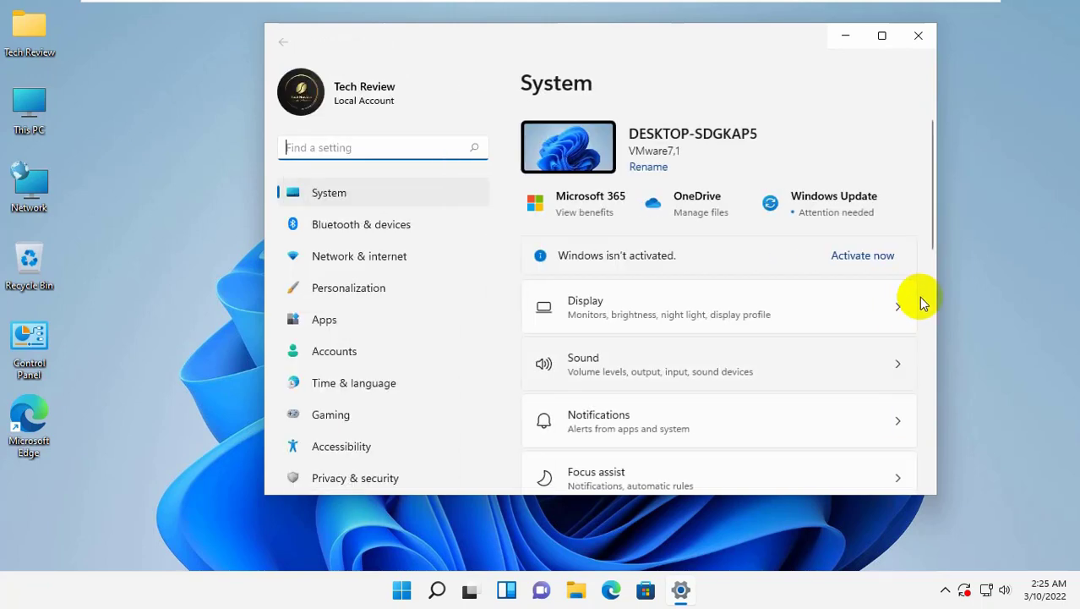
{"action": "scroll", "coordinate": [769, 312], "scroll_direction": "down", "scroll_amount": 5}
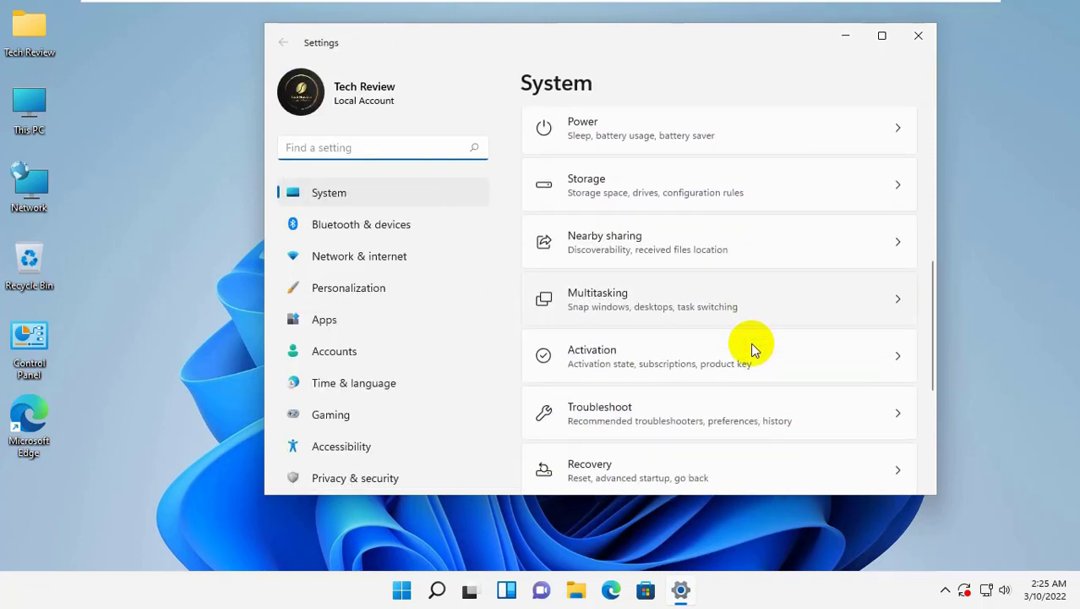
{"action": "scroll", "coordinate": [753, 347], "scroll_direction": "down", "scroll_amount": 3}
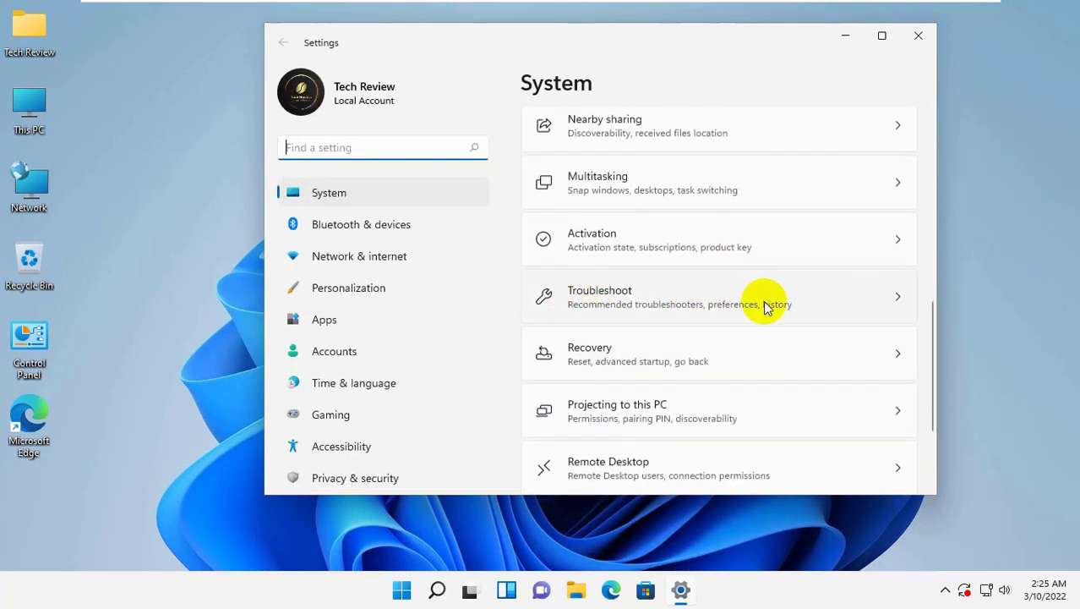
{"action": "left_click", "coordinate": [765, 306]}
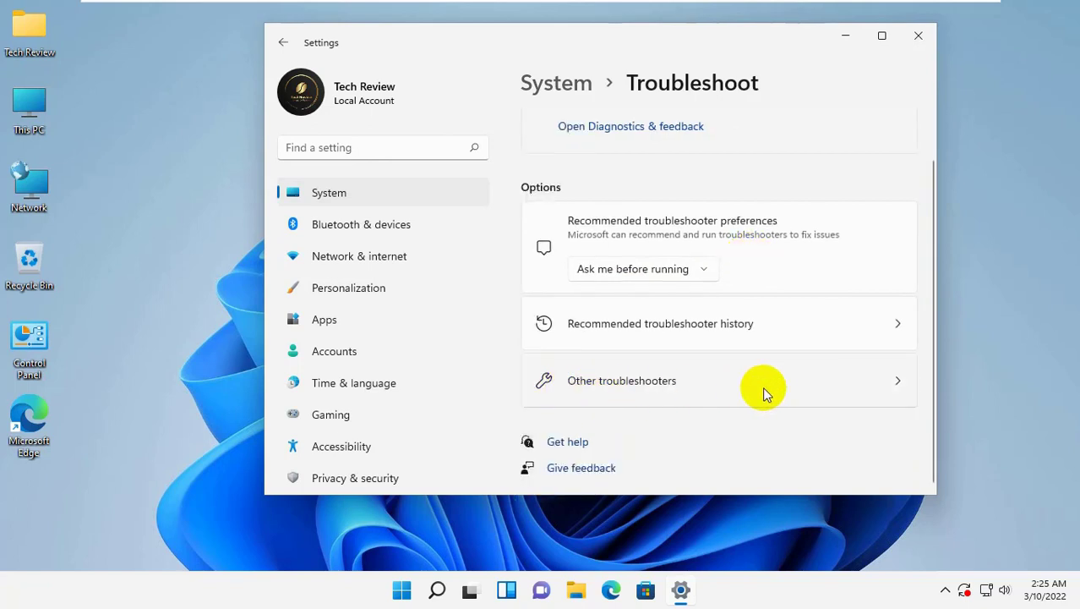
{"action": "left_click", "coordinate": [766, 389]}
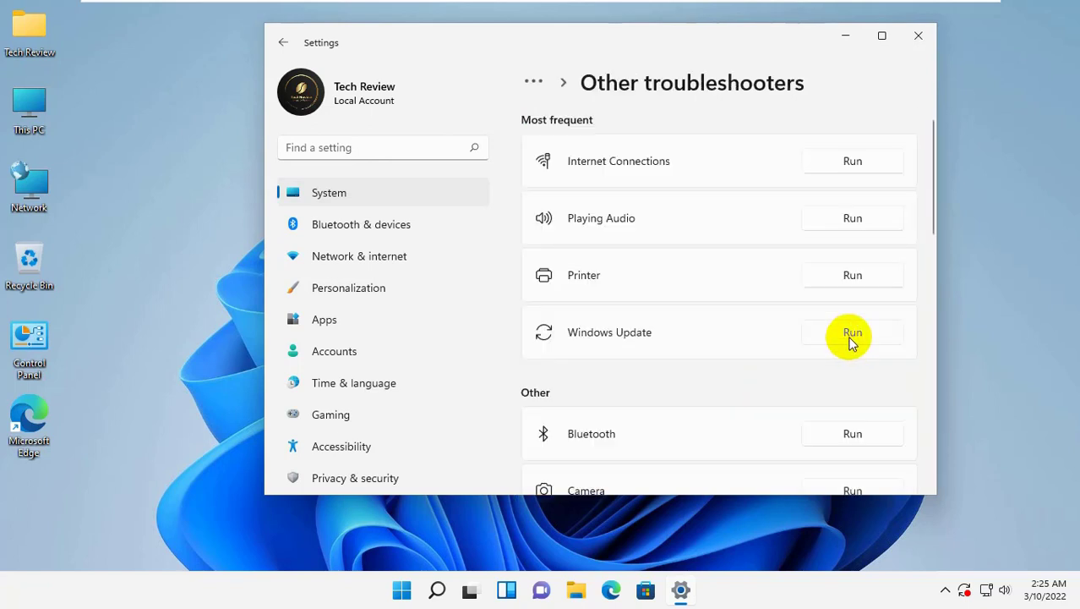
Run the Windows Update troubleshooter, apply its fixes, then close it and Settings
{"action": "left_click", "coordinate": [853, 334]}
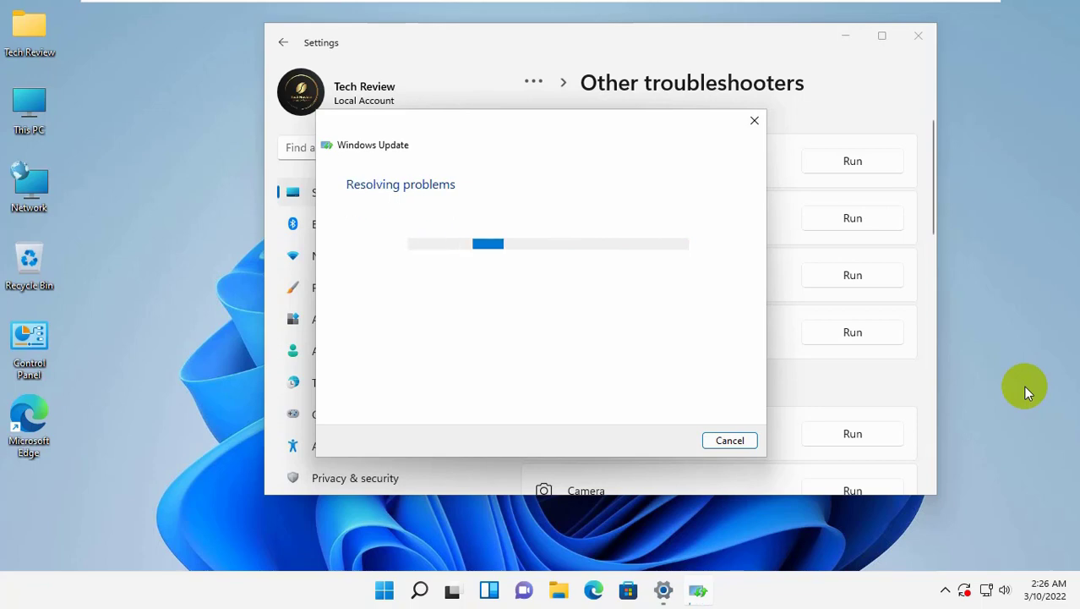
{"action": "left_click", "coordinate": [663, 439]}
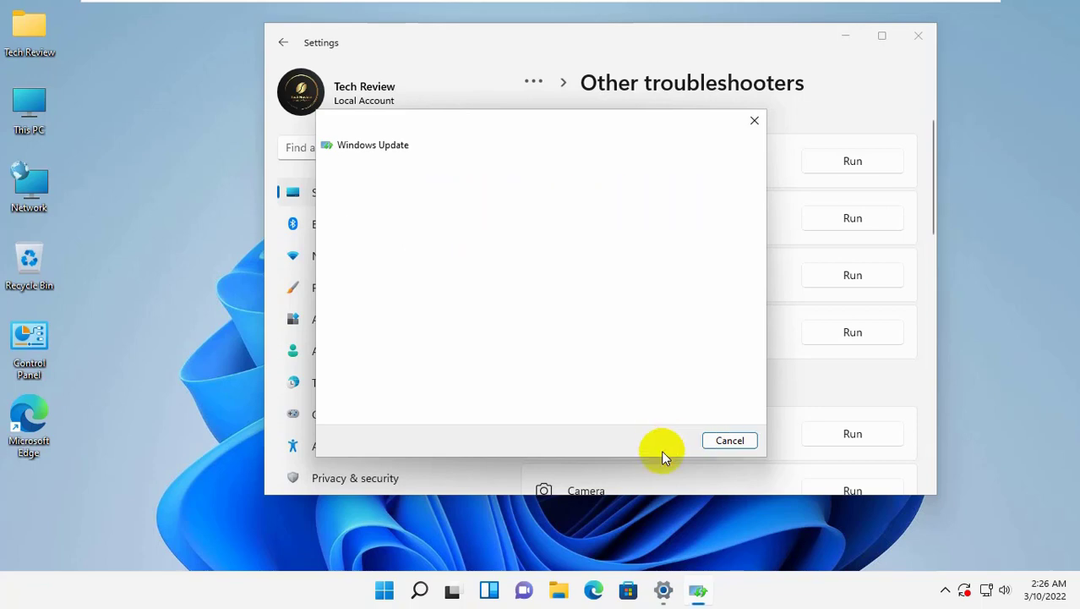
{"action": "left_click", "coordinate": [729, 441]}
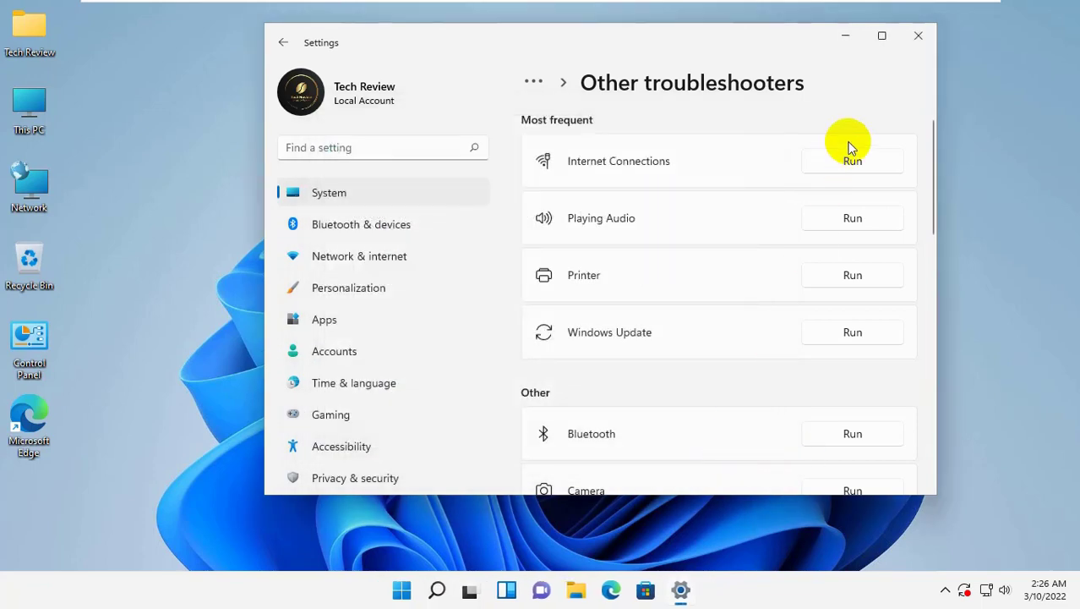
{"action": "left_click", "coordinate": [919, 36]}
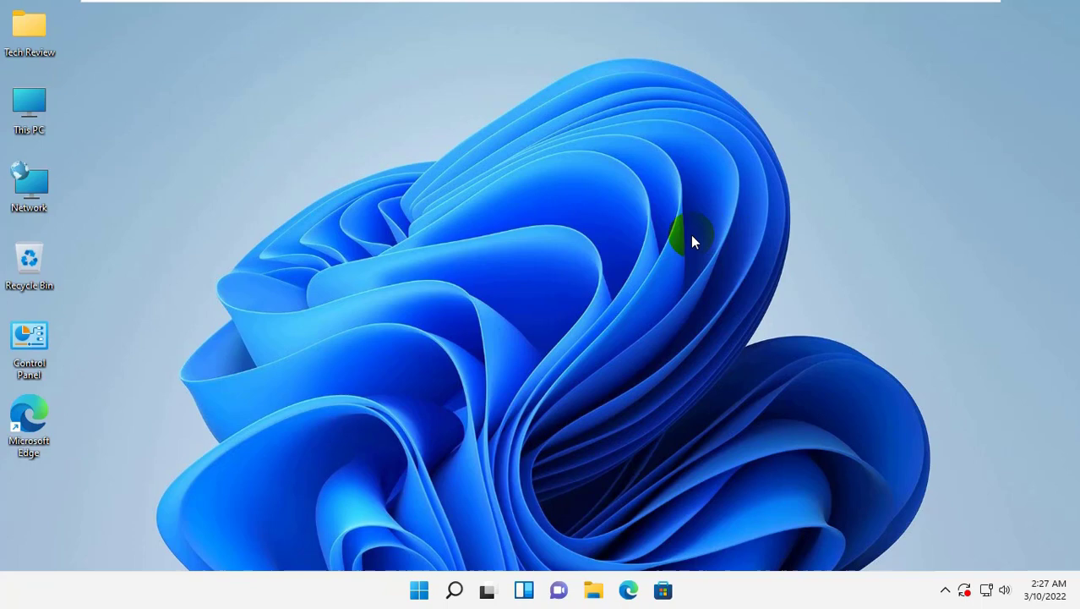
Launch Windows Terminal (Admin) from the Win+X menu and approve the UAC prompt
{"action": "right_click", "coordinate": [403, 590]}
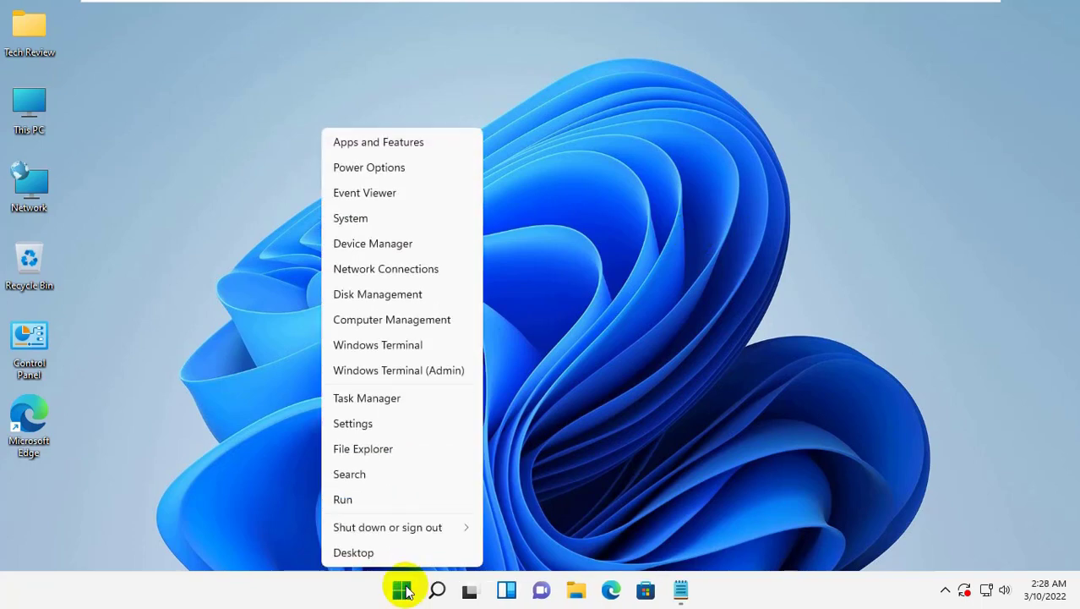
{"action": "left_click", "coordinate": [426, 377]}
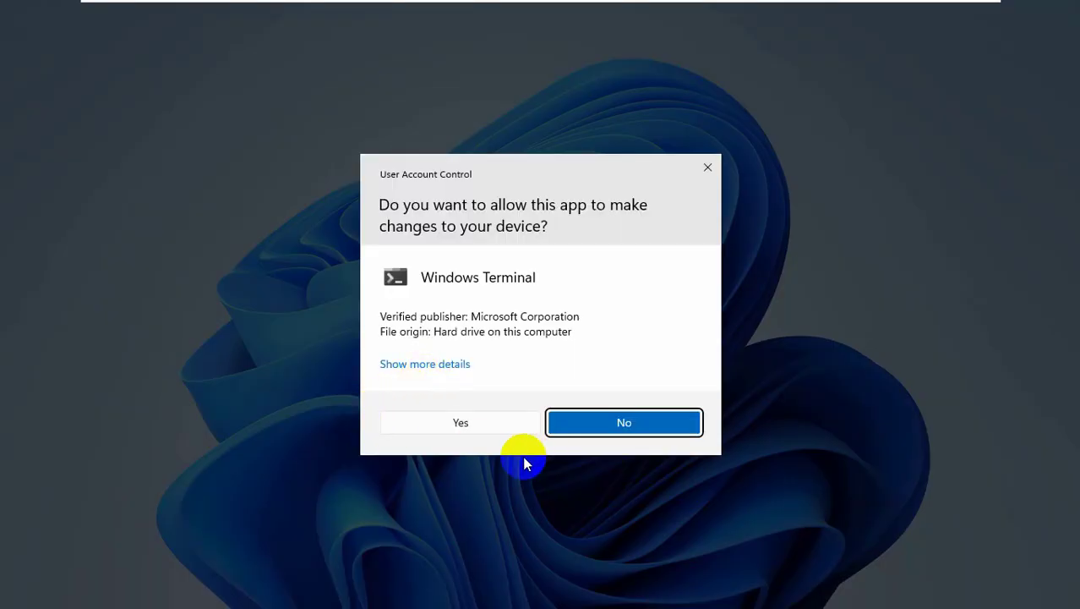
{"action": "left_click", "coordinate": [457, 423]}
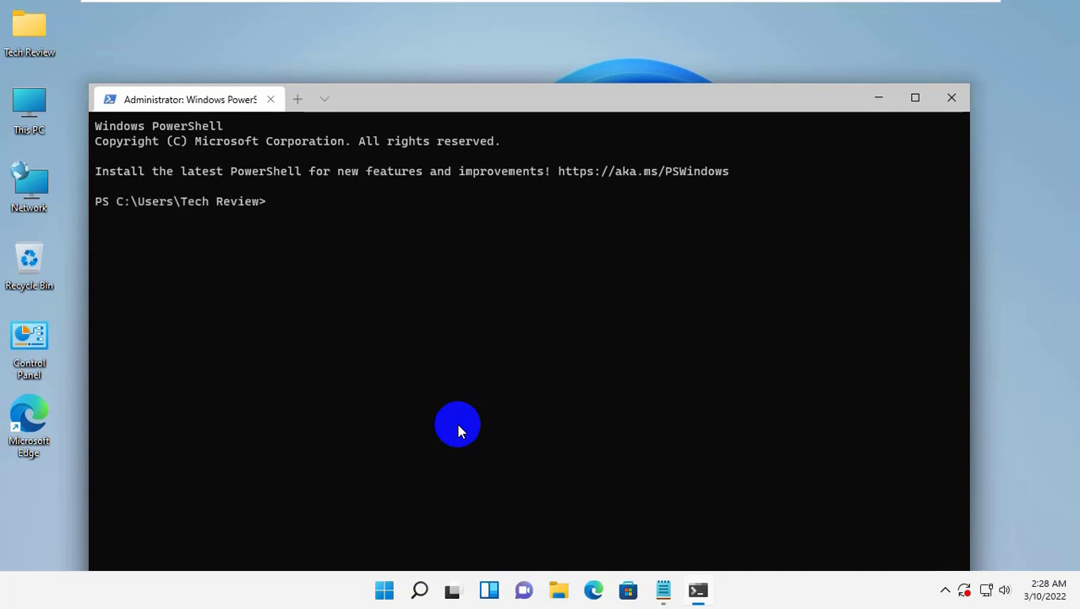
Run net stop wuauserv in the admin terminal, then bring Notepad forward
{"action": "type", "text": "net stop wuauserv"}
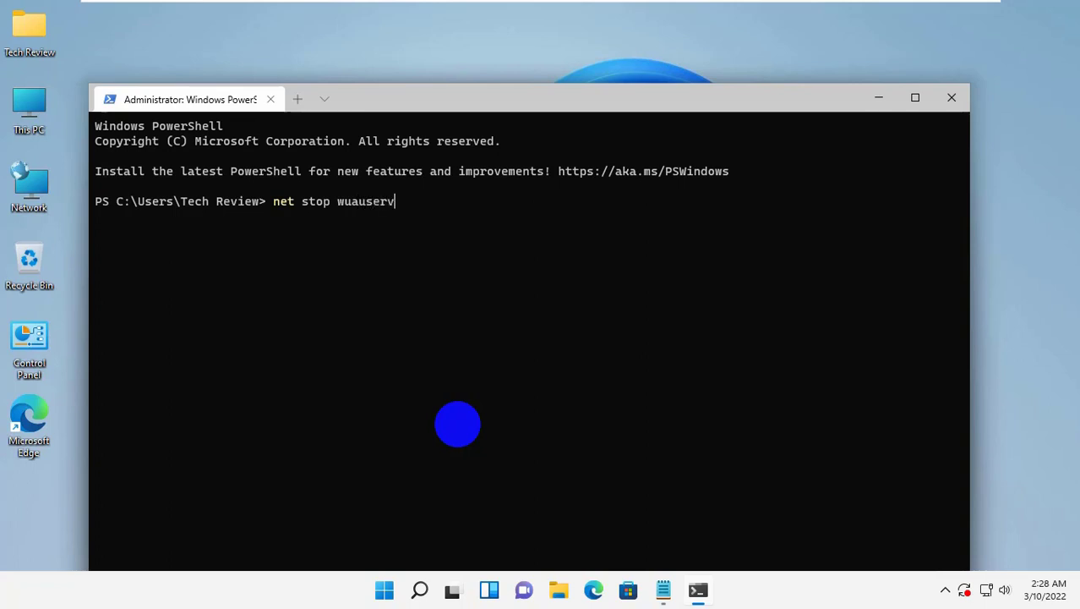
{"action": "key", "text": "Return"}
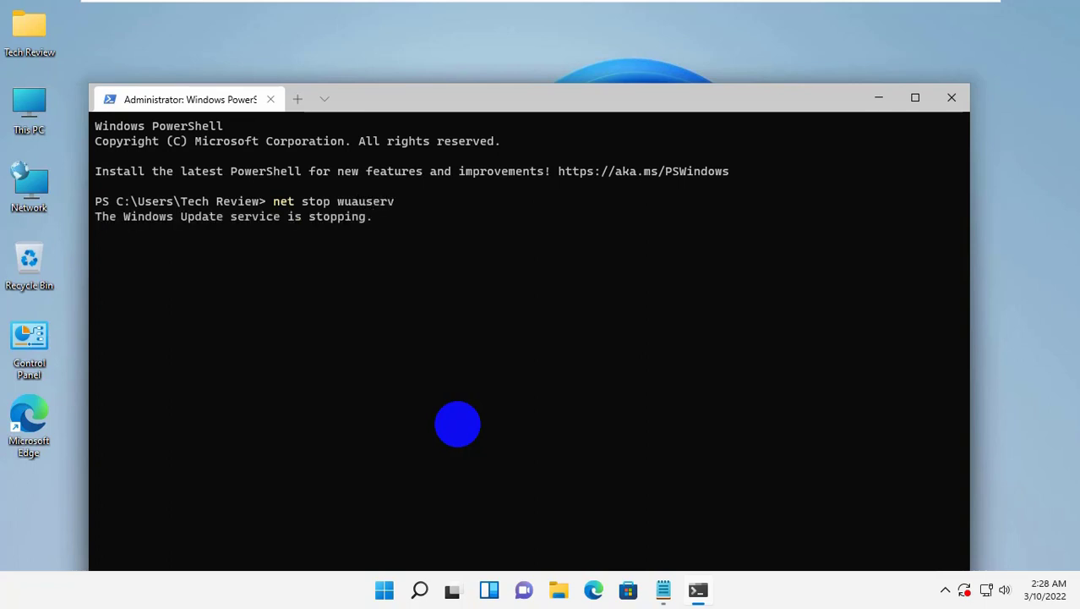
{"action": "left_click", "coordinate": [663, 589]}
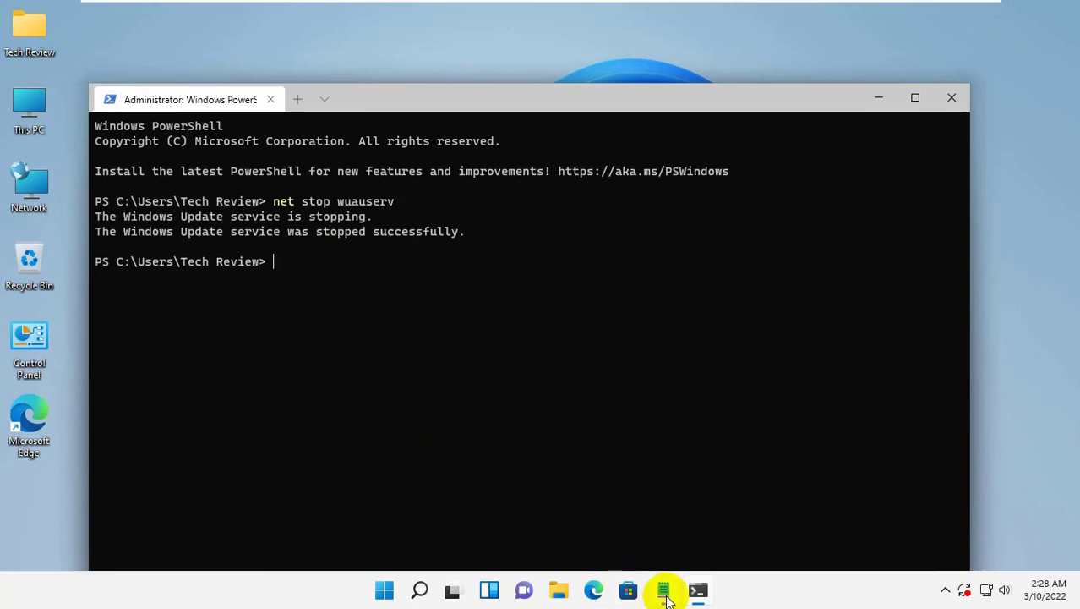
Copy and run the regsvr32 commands for wuapi.dll and wuaueng.dll
{"action": "triple_click", "coordinate": [126, 134]}
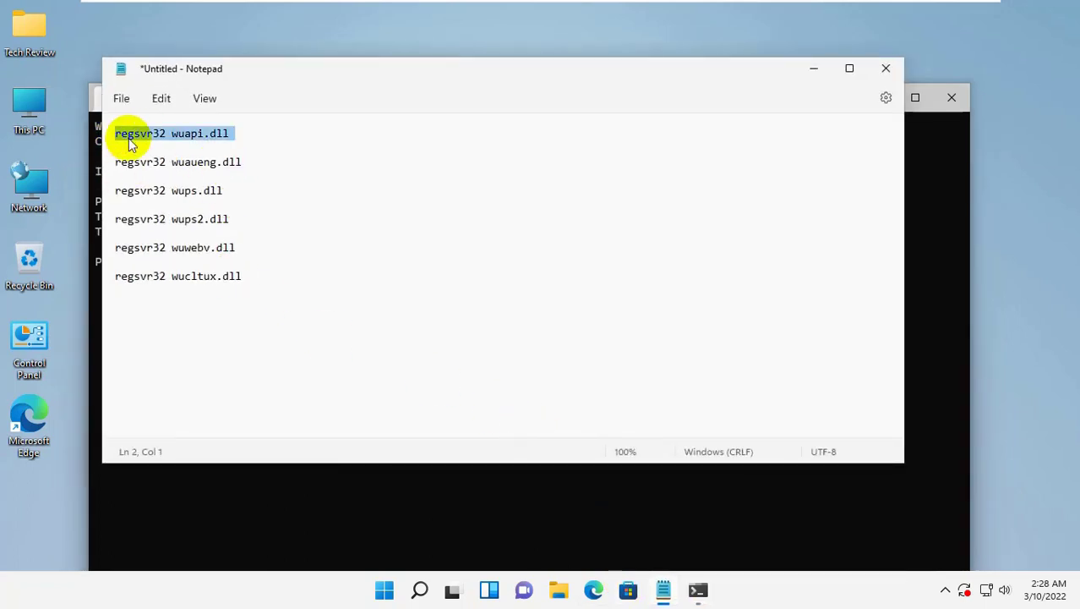
{"action": "right_click", "coordinate": [132, 140]}
{"action": "left_click", "coordinate": [177, 222]}
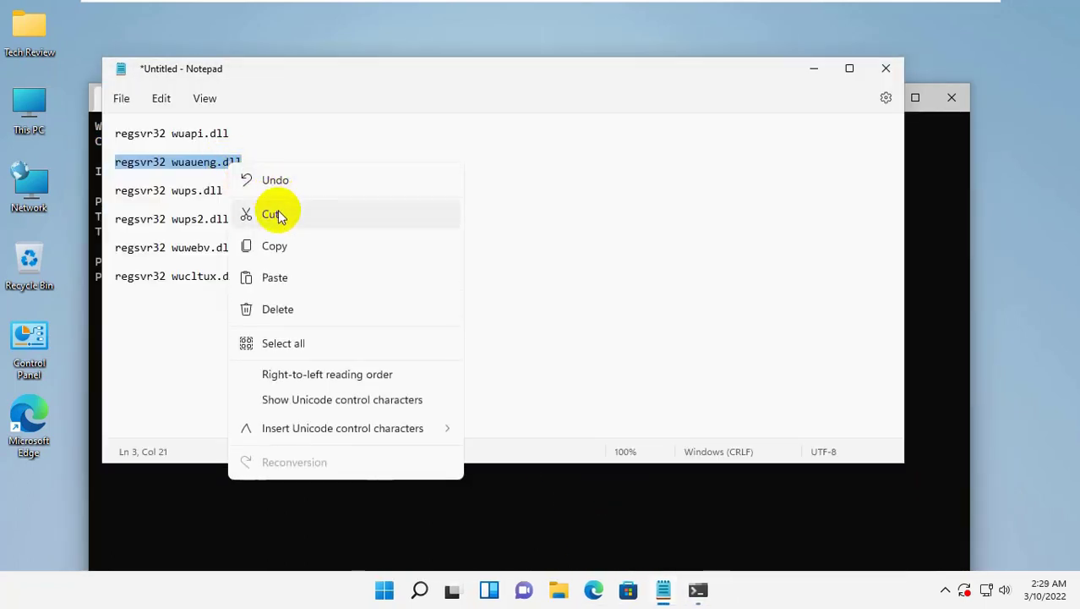
{"action": "left_click", "coordinate": [275, 246]}
{"action": "right_click", "coordinate": [541, 499]}
{"action": "key", "text": "Return"}
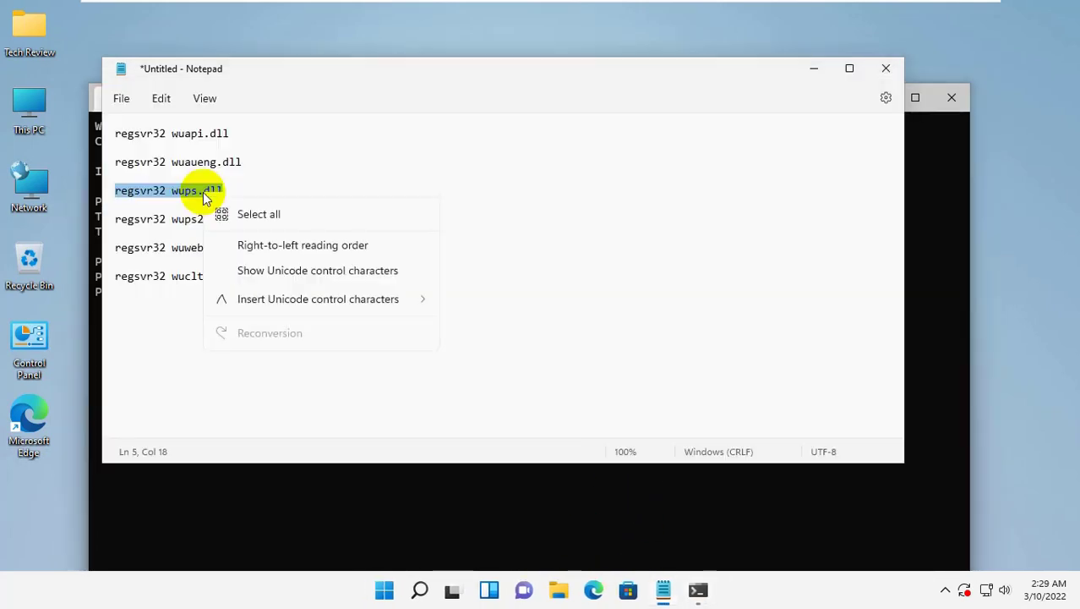
Register wups.dll and wups2.dll with regsvr32 and dismiss the result message
{"action": "left_click", "coordinate": [260, 275]}
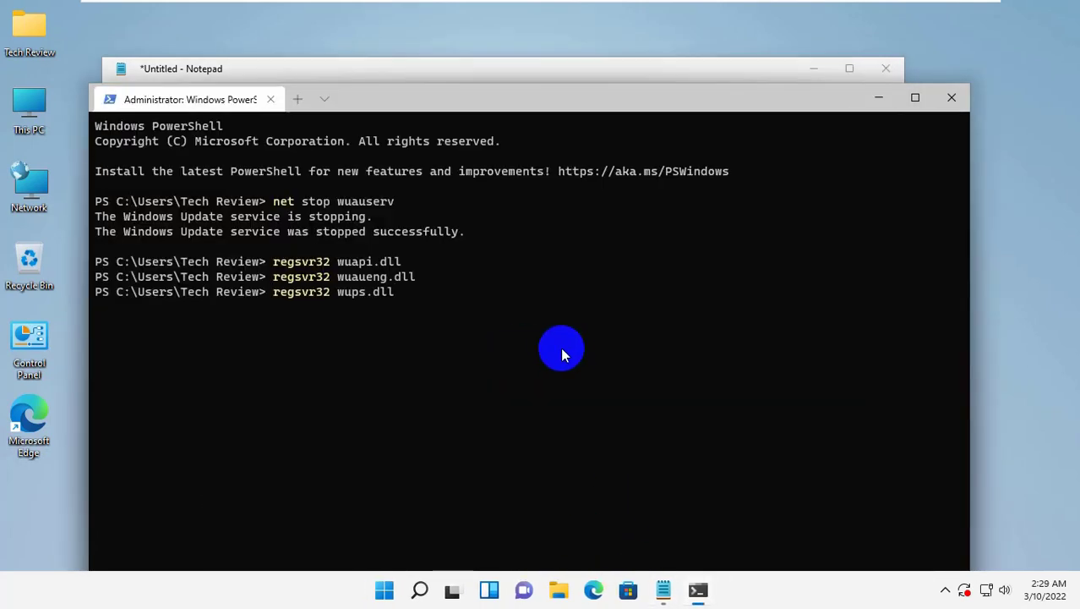
{"action": "left_click", "coordinate": [258, 303]}
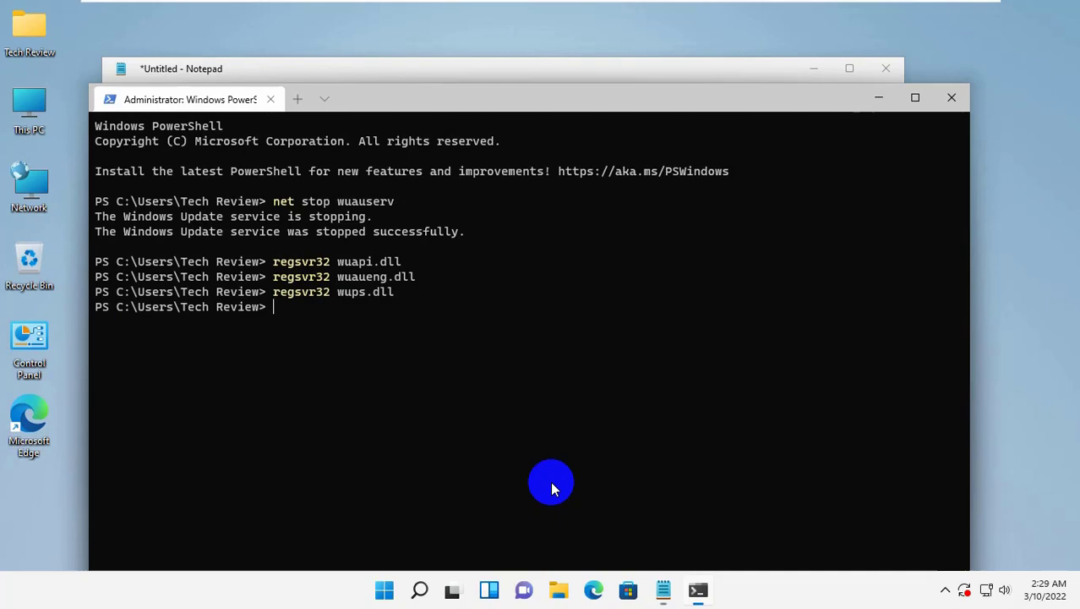
{"action": "right_click", "coordinate": [550, 475]}
{"action": "key", "text": "Return"}
{"action": "left_click", "coordinate": [625, 349]}
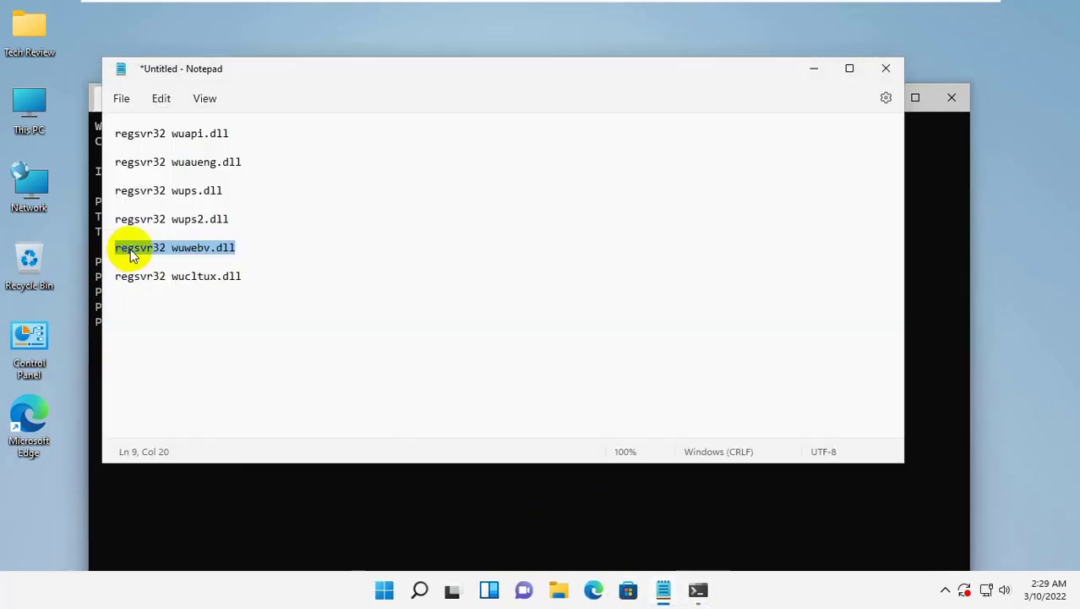
Register wuwebv.dll and wucltux.dll, dismiss the errors, and run net start wuauserv
{"action": "right_click", "coordinate": [132, 245]}
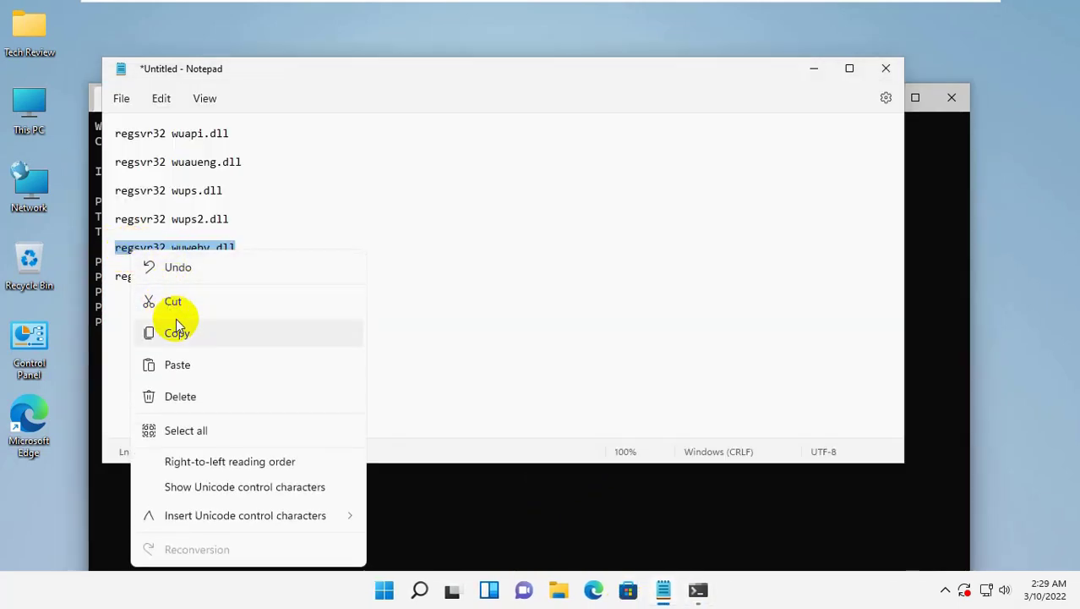
{"action": "left_click", "coordinate": [199, 331]}
{"action": "right_click", "coordinate": [433, 371]}
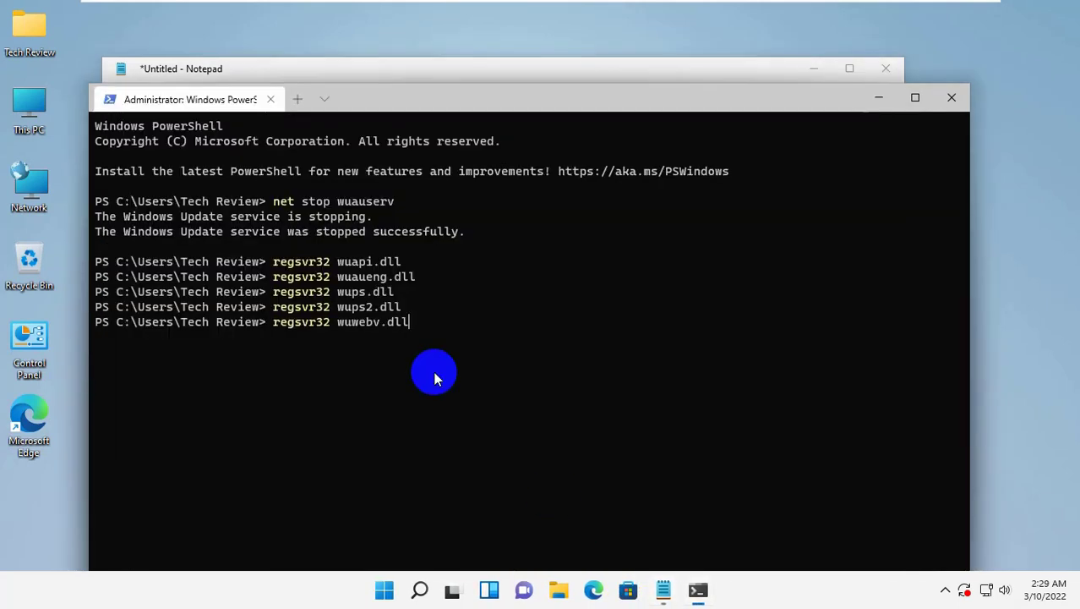
{"action": "key", "text": "Return"}
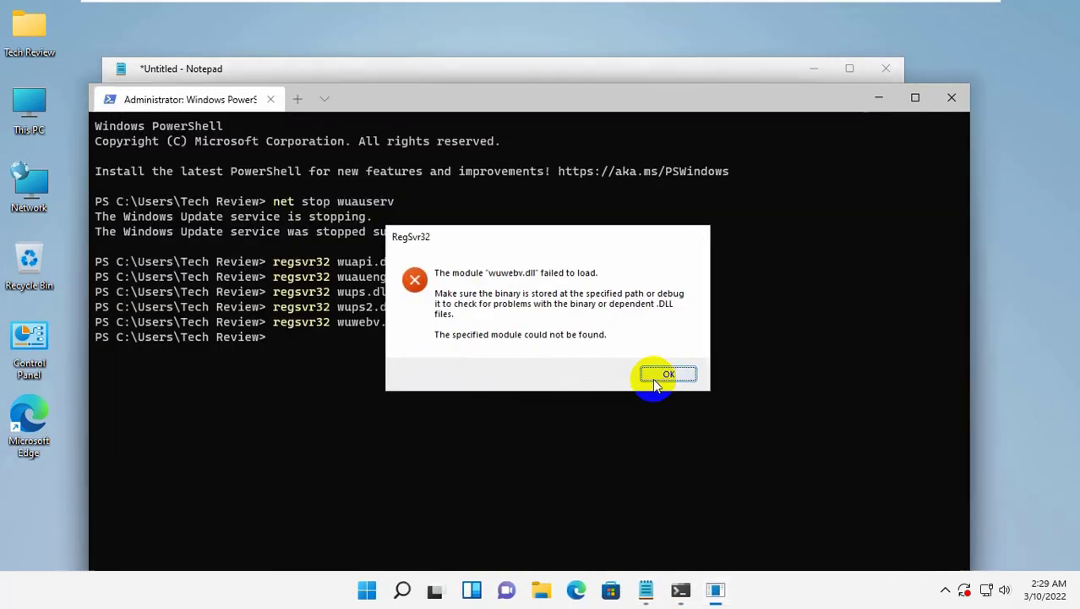
{"action": "left_click", "coordinate": [664, 372]}
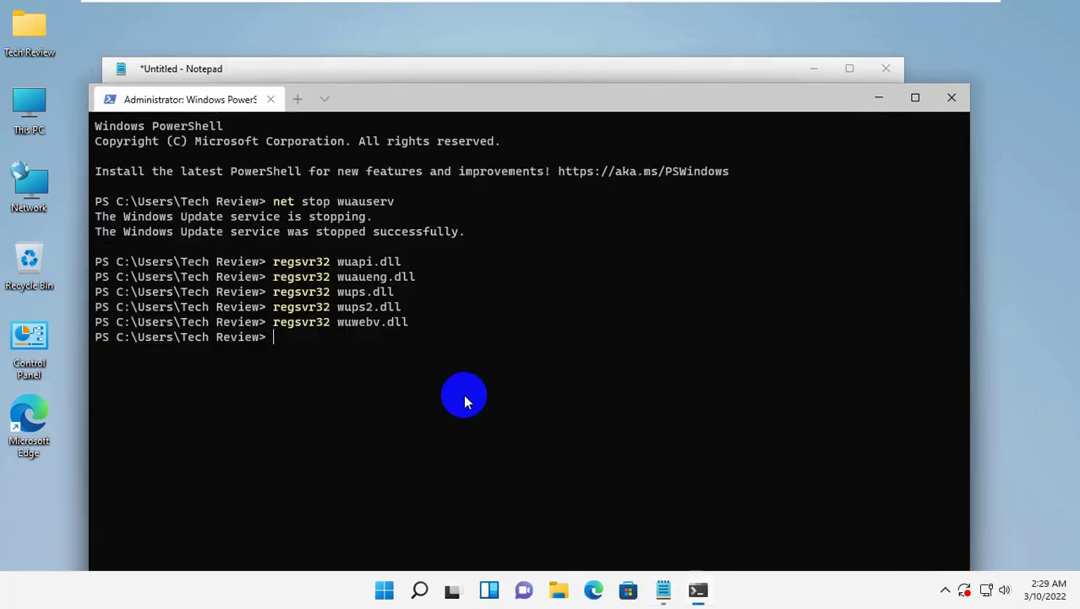
{"action": "right_click", "coordinate": [463, 394]}
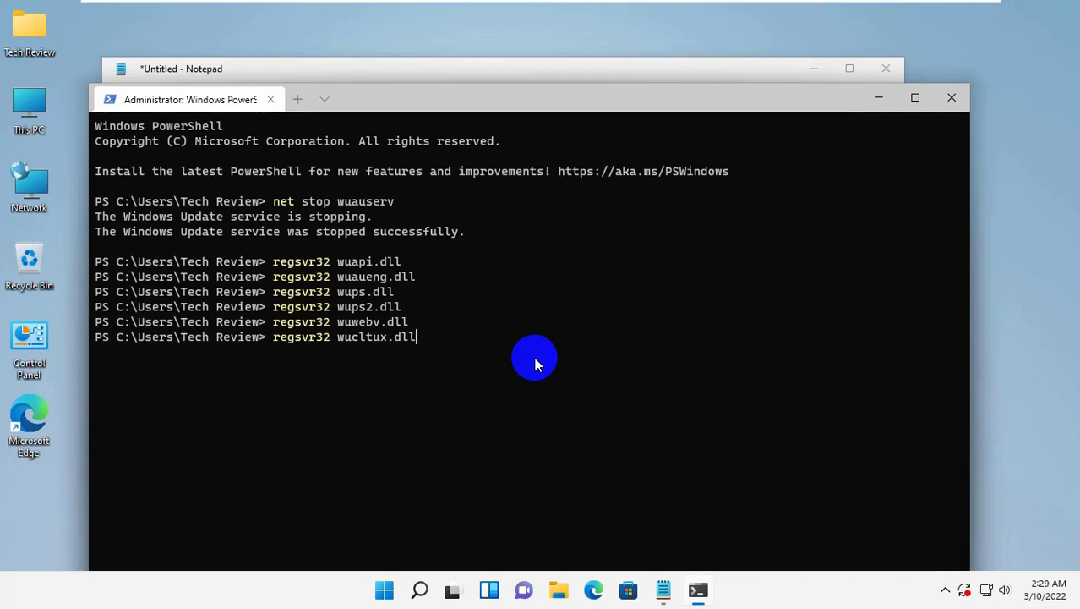
{"action": "key", "text": "Return"}
{"action": "left_click", "coordinate": [664, 377]}
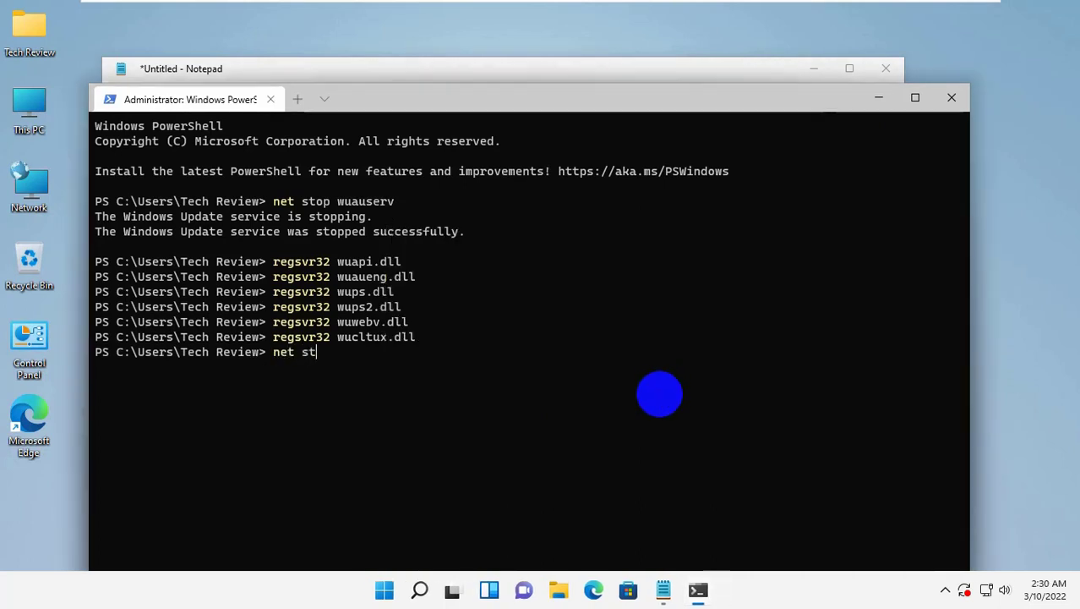
{"action": "type", "text": "net start wuauserv"}
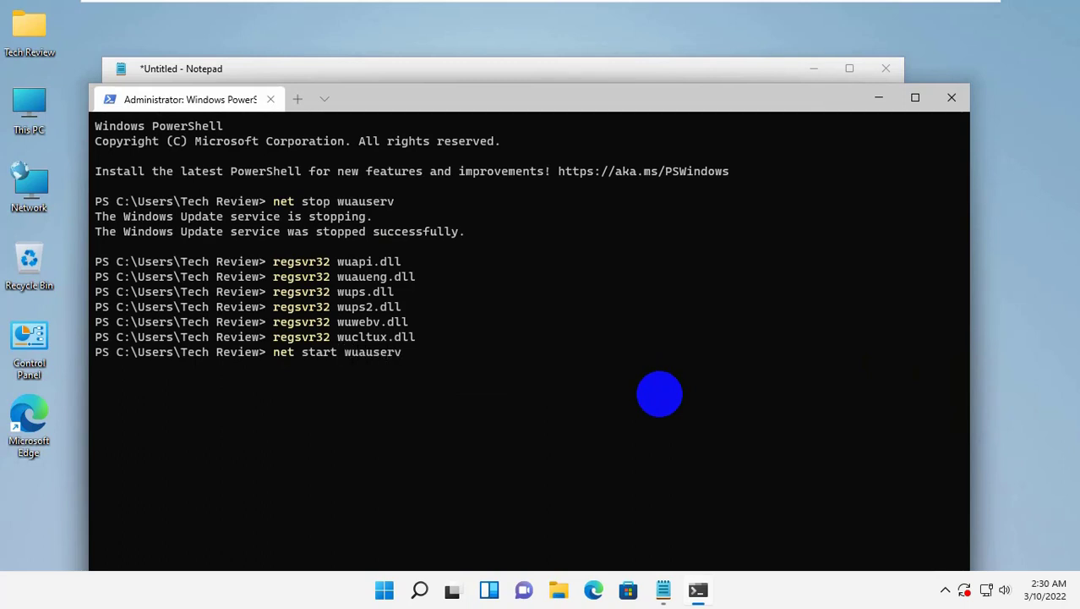
{"action": "key", "text": "Return"}
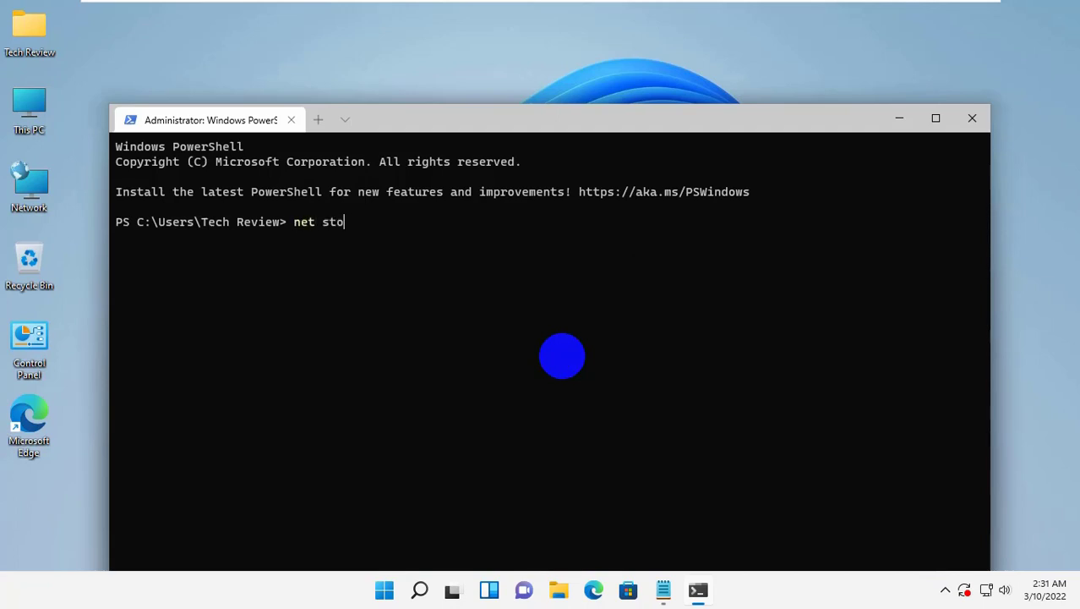
Stop wuauserv again with net stop, then open %windir% from the Run box
{"action": "type", "text": "uauserv"}
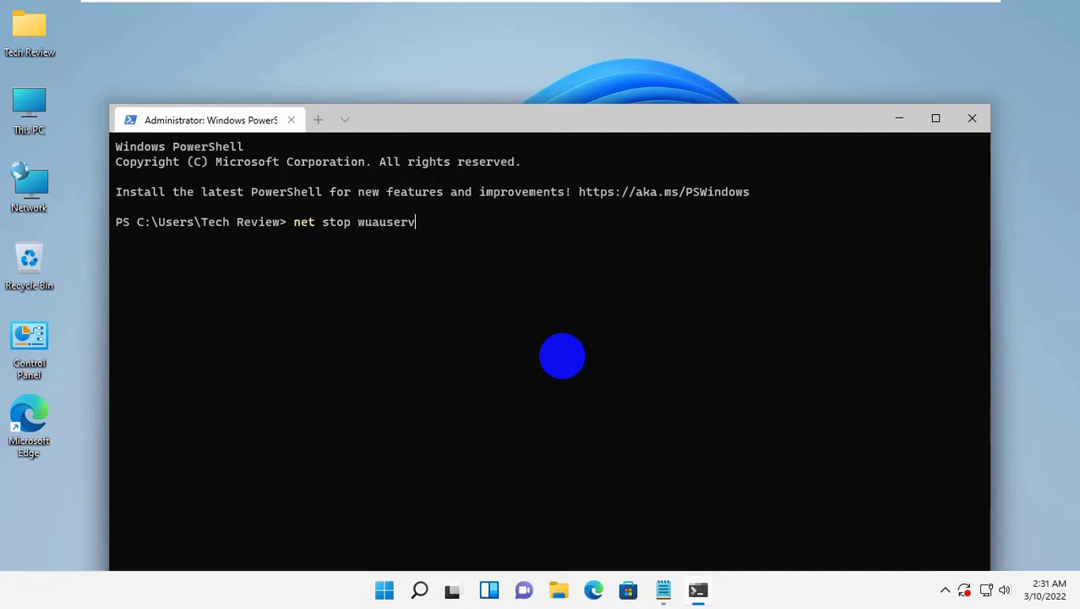
{"action": "key", "text": "Return"}
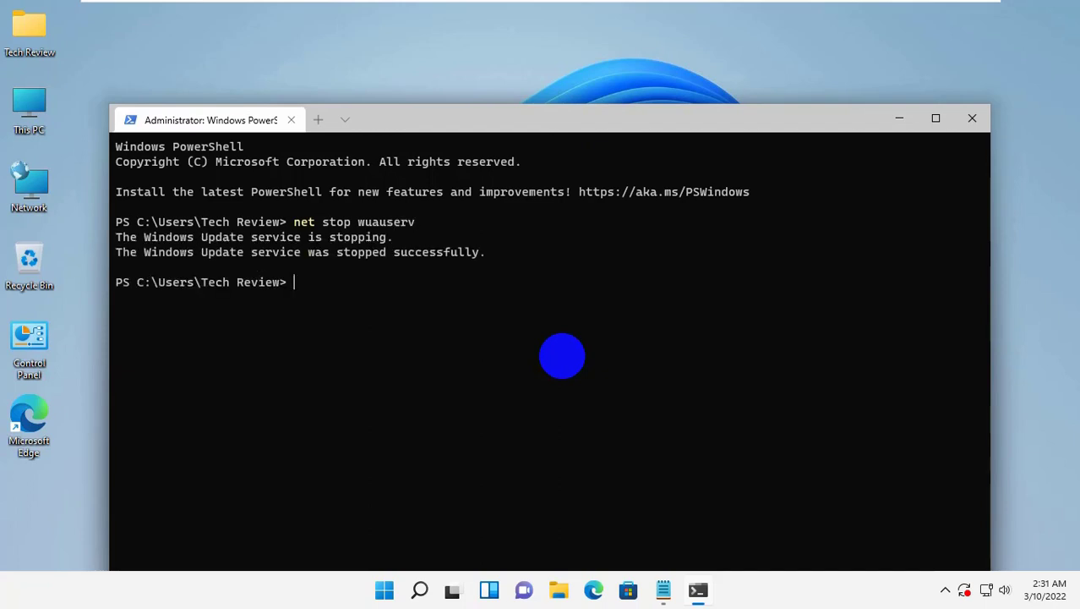
{"action": "key", "text": "super+r"}
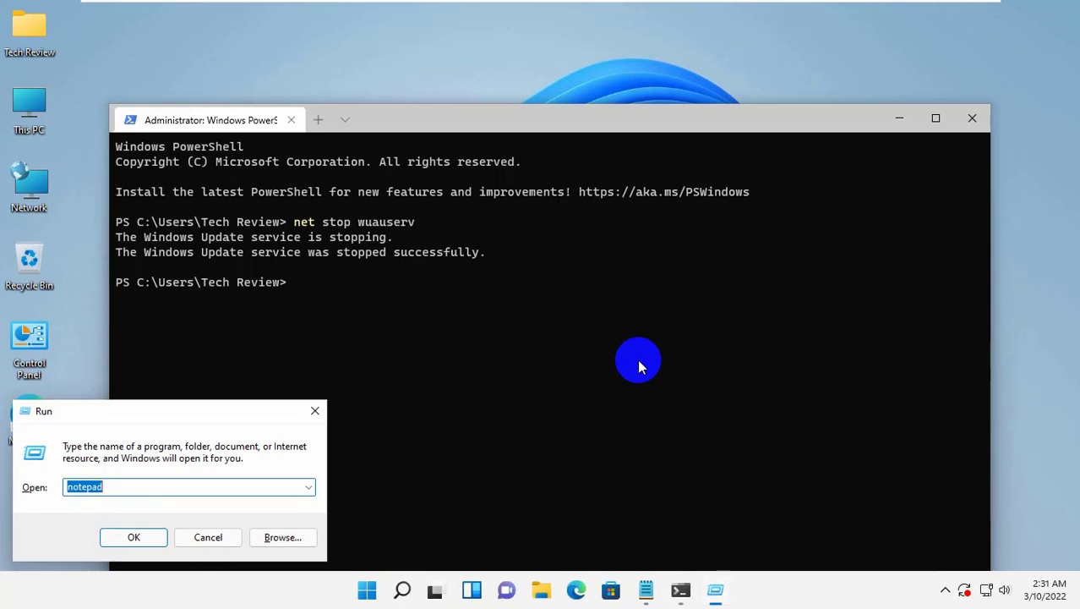
{"action": "type", "text": "%windir%"}
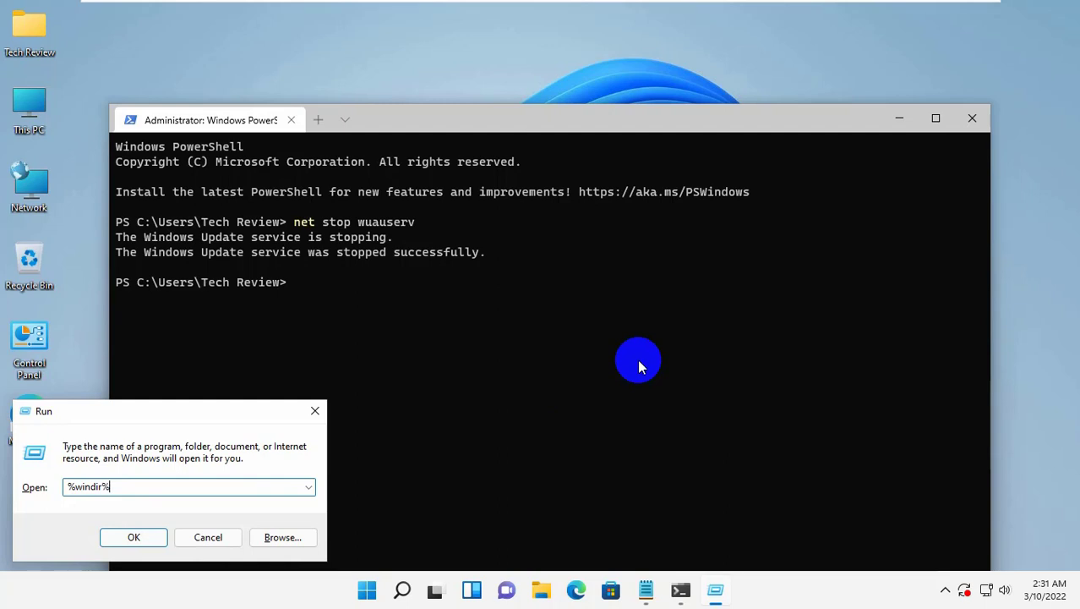
{"action": "left_click", "coordinate": [133, 537]}
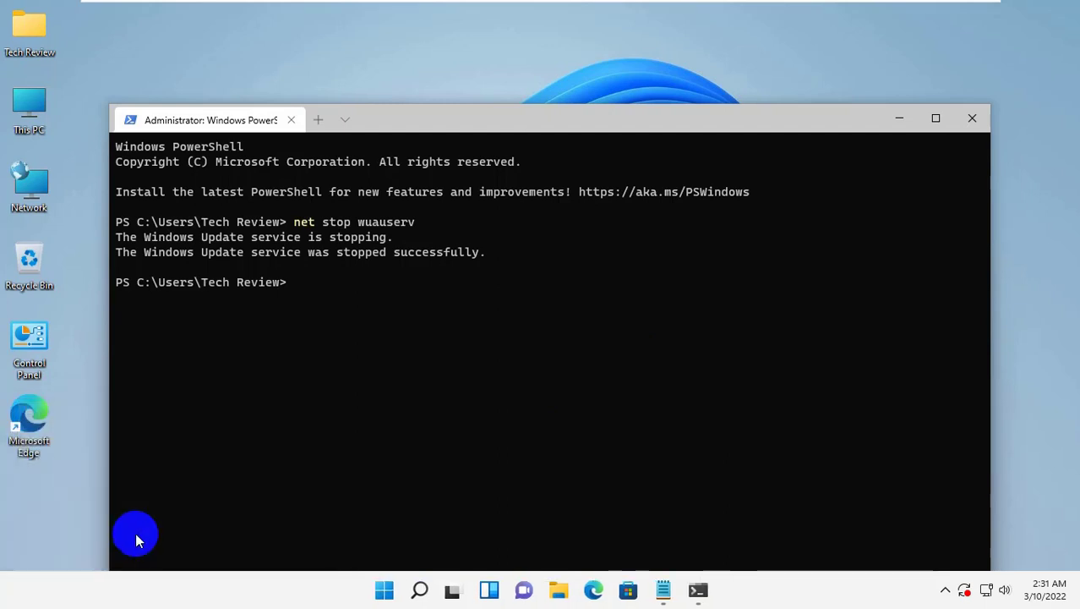
Rename the SoftwareDistribution folder to SoftwareDistribution.old, approving the administrator prompt
{"action": "type", "text": "services"}
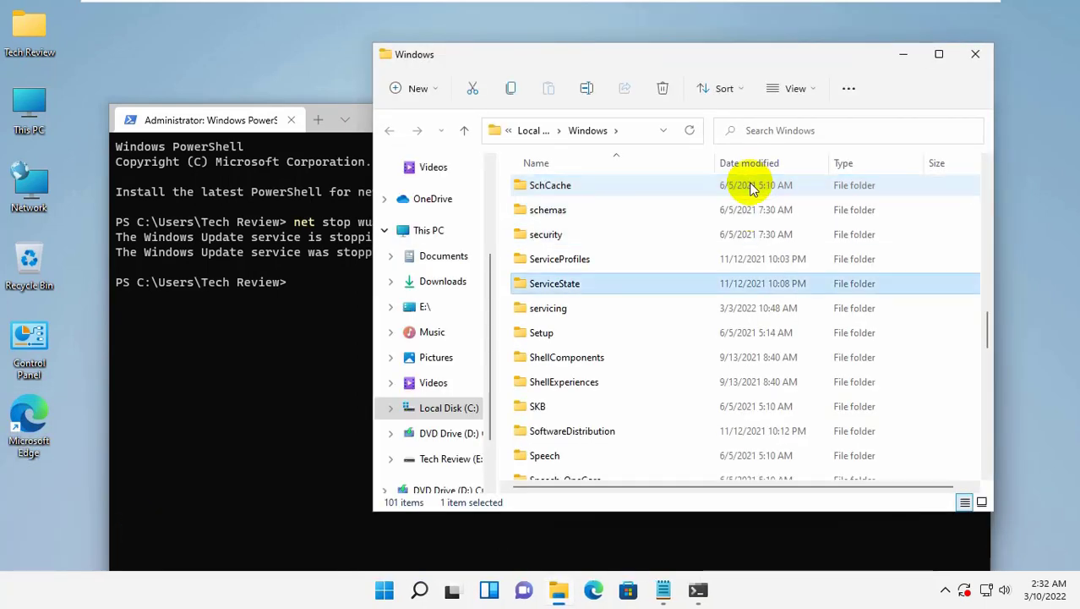
{"action": "left_click", "coordinate": [568, 430]}
{"action": "right_click", "coordinate": [581, 432]}
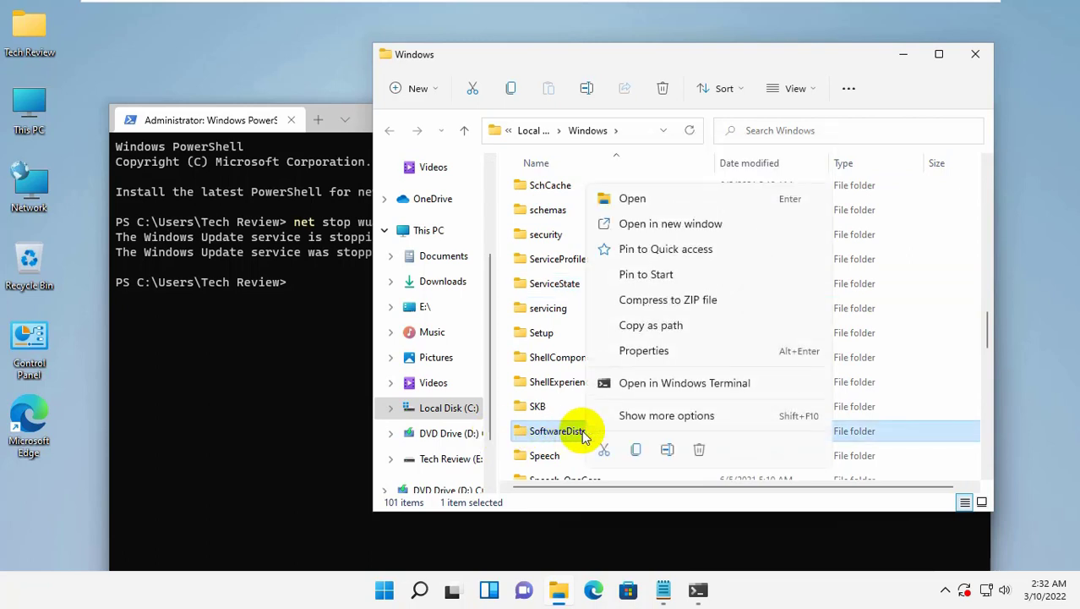
{"action": "left_click", "coordinate": [672, 454]}
{"action": "type", "text": "."}
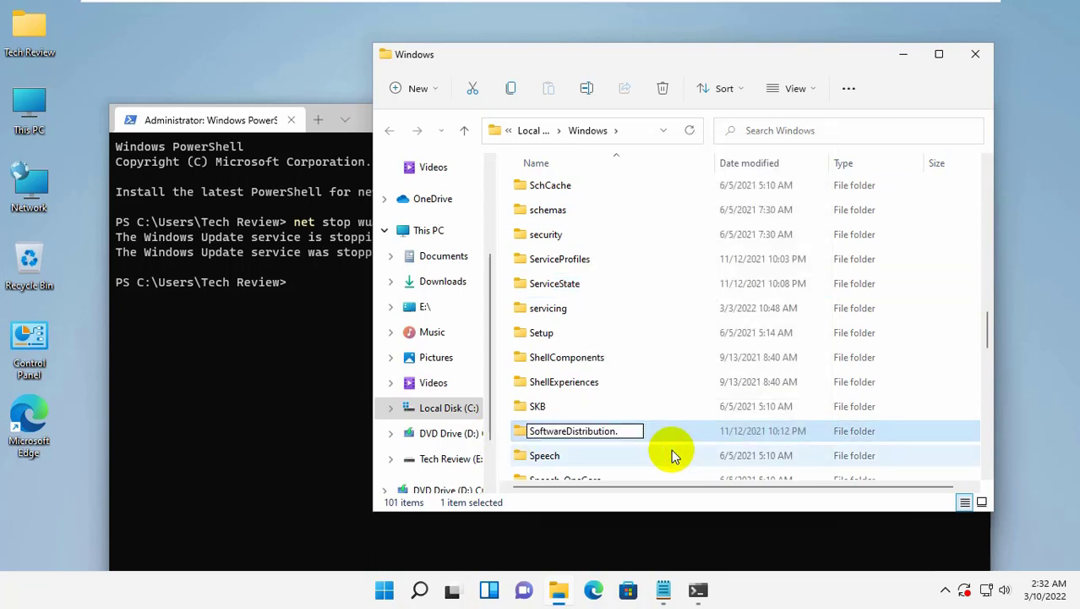
{"action": "type", "text": "old"}
{"action": "key", "text": "Return"}
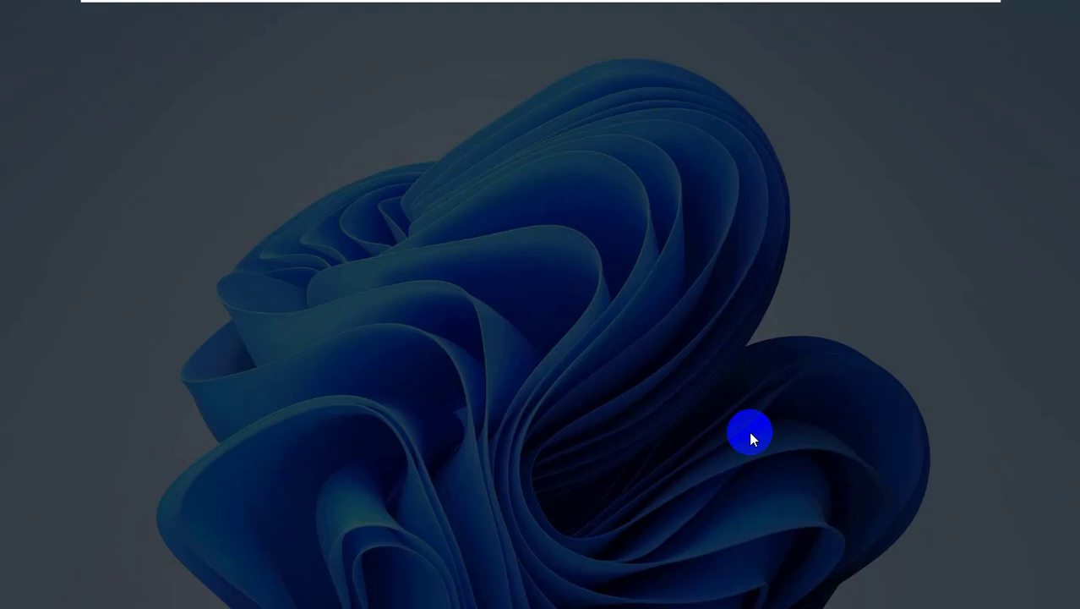
{"action": "left_click", "coordinate": [448, 417]}
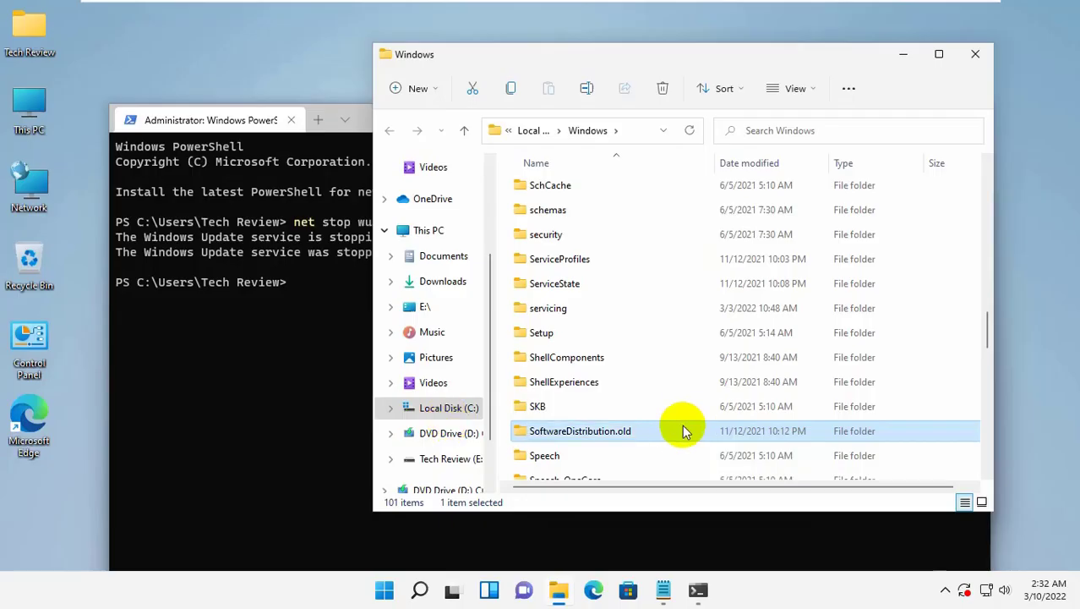
Close File Explorer and the PowerShell terminal, then restart the PC from Start
{"action": "left_click", "coordinate": [979, 61]}
{"action": "left_click", "coordinate": [972, 119]}
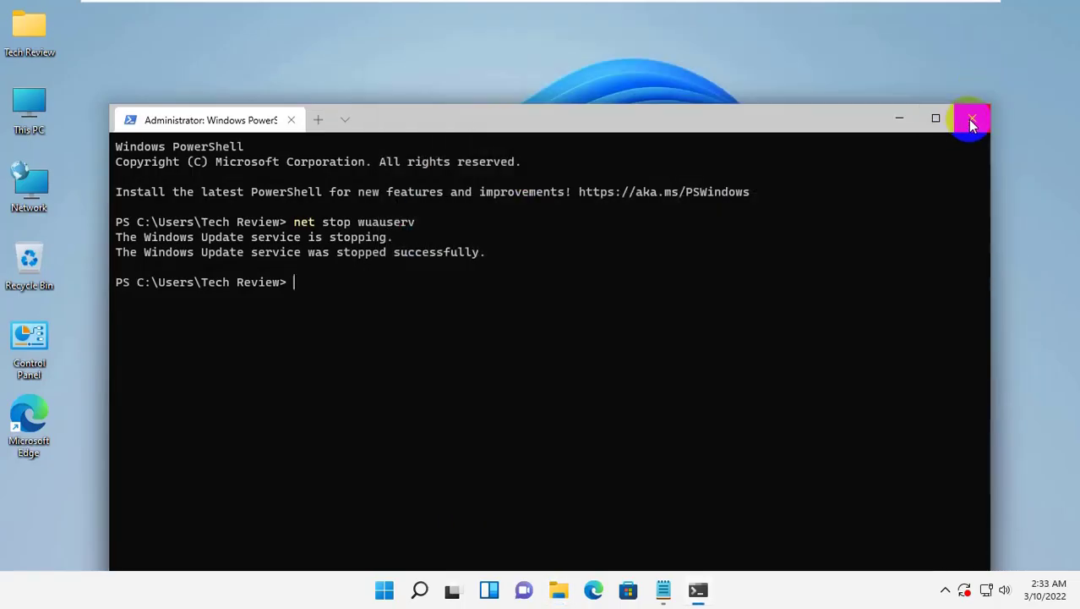
{"action": "left_click", "coordinate": [420, 592]}
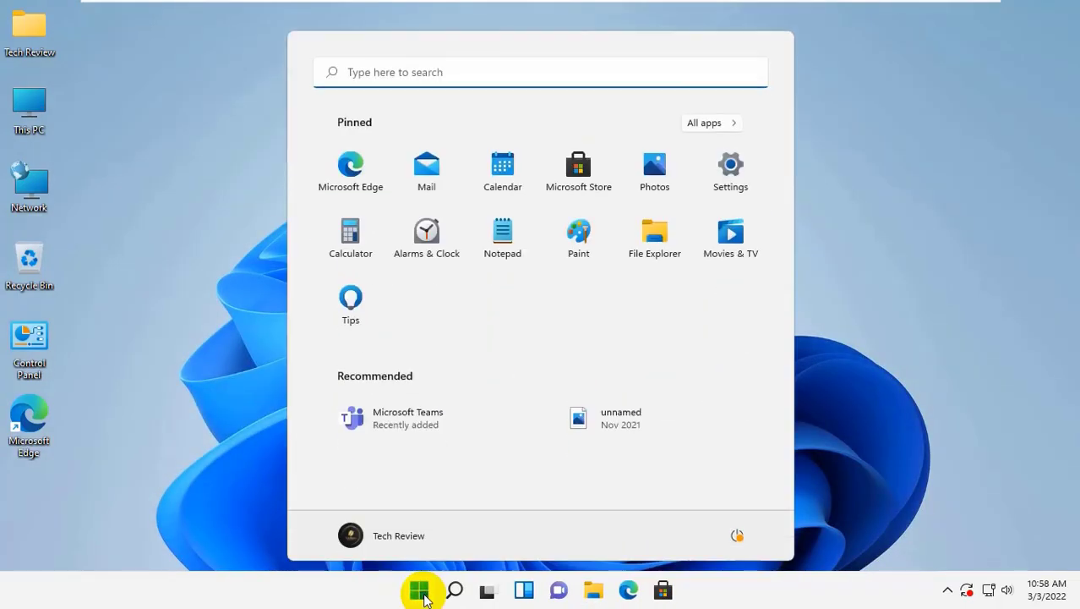
{"action": "left_click", "coordinate": [739, 533]}
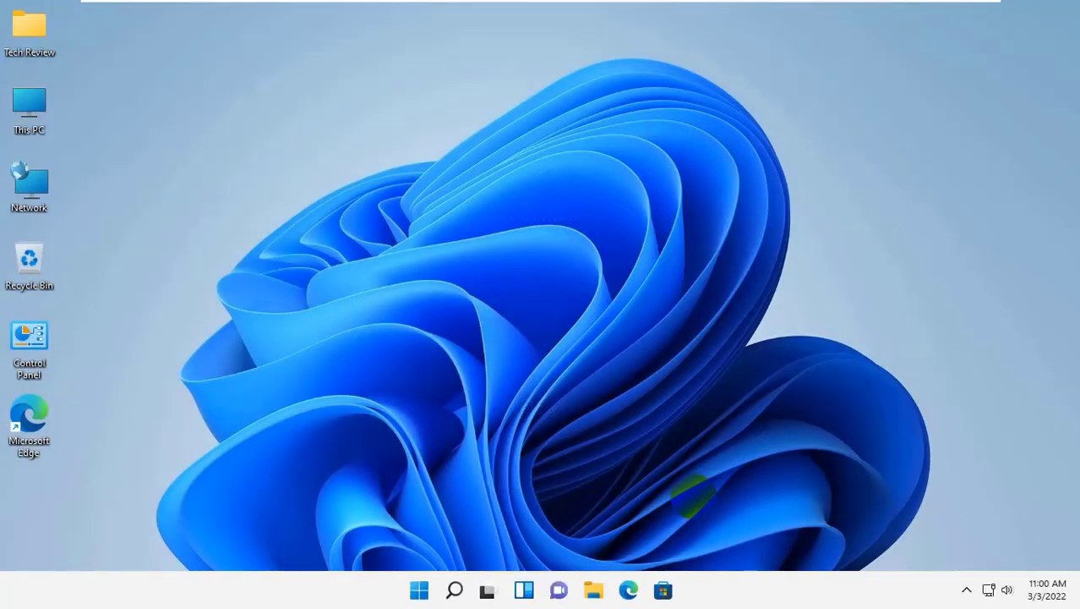
Close the Notepad window holding the regsvr32 command list, answering its save prompt
{"action": "left_click", "coordinate": [681, 590]}
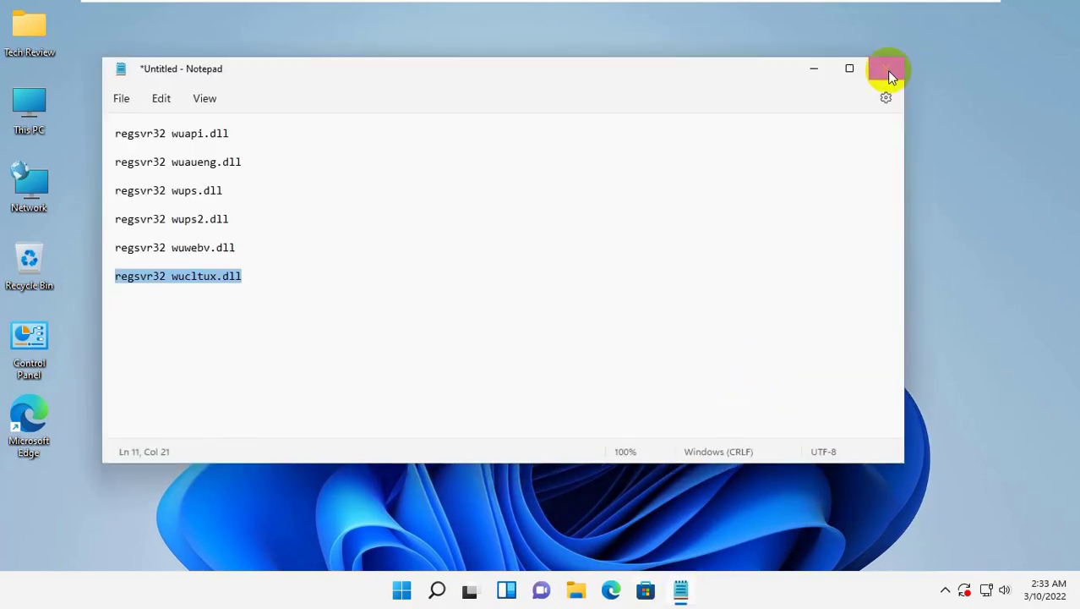
{"action": "left_click", "coordinate": [886, 69]}
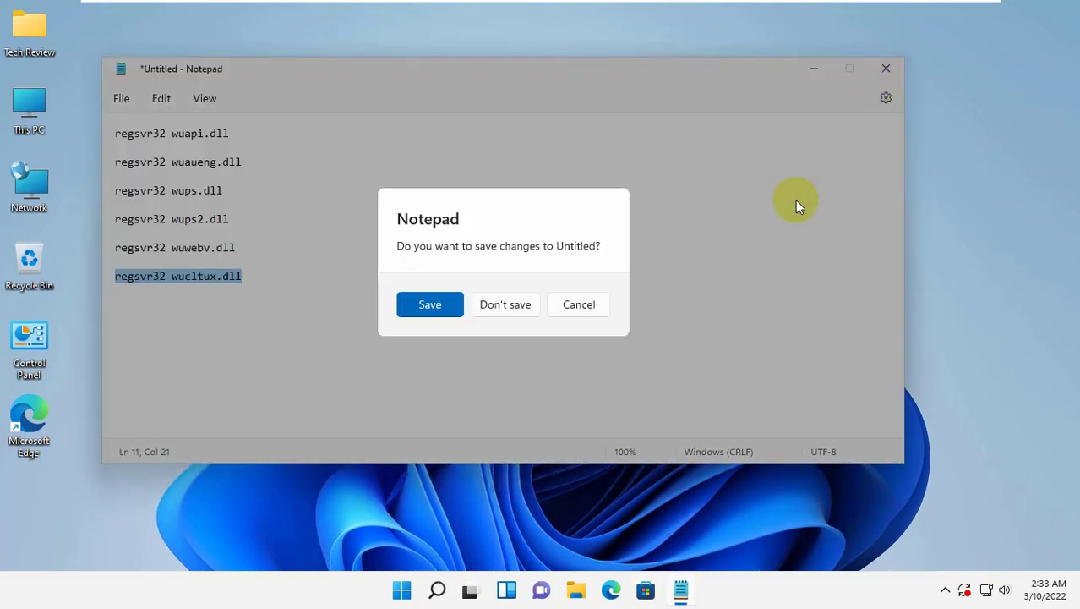
{"action": "left_click", "coordinate": [505, 305]}
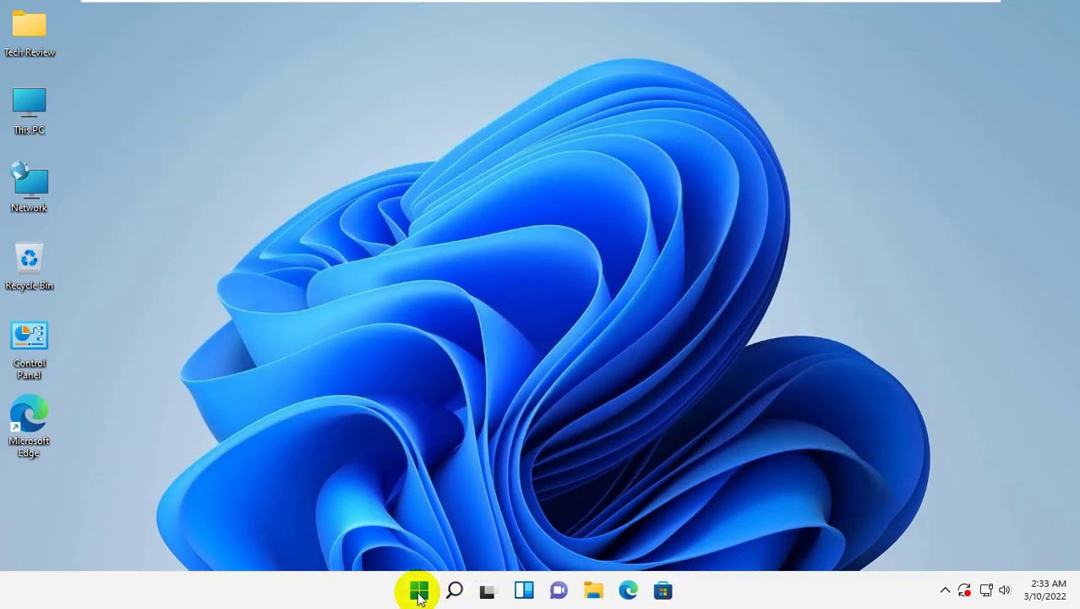